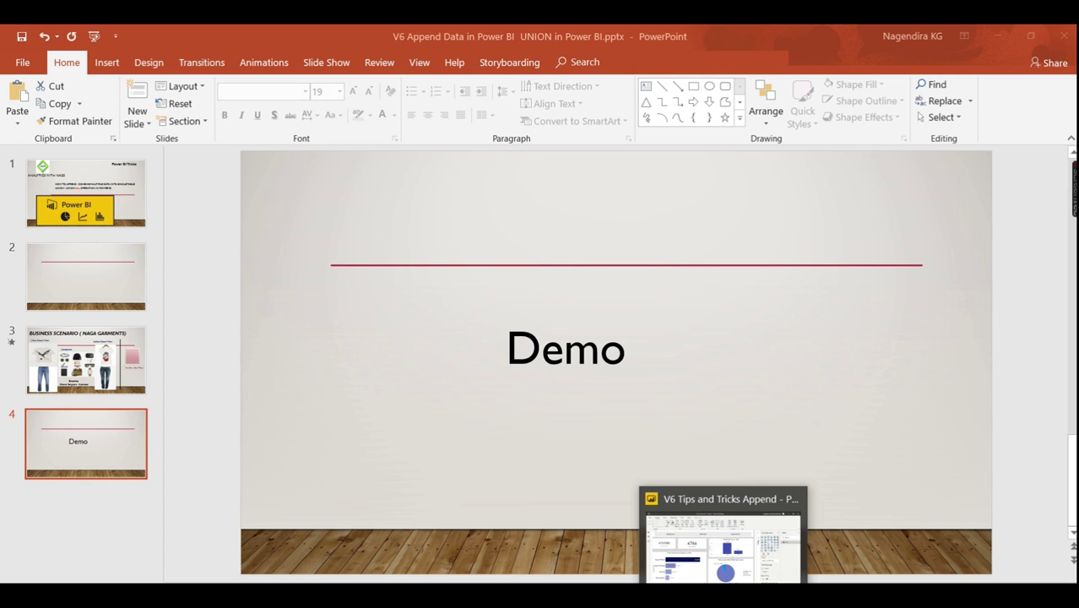
# Leave PowerPoint for the 'V6 Tips and Tricks Append' Power BI report.
pyautogui.click(723, 595)
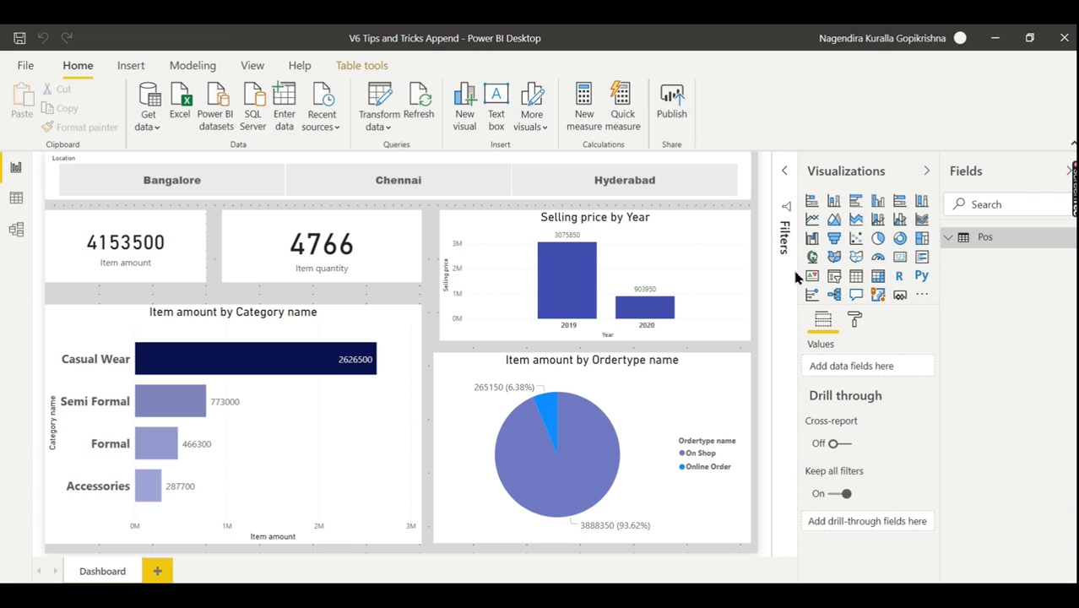
# Check the Pos fields and the Location slicer, then start an import from an Excel workbook.
pyautogui.click(987, 238)
pyautogui.click(986, 239)
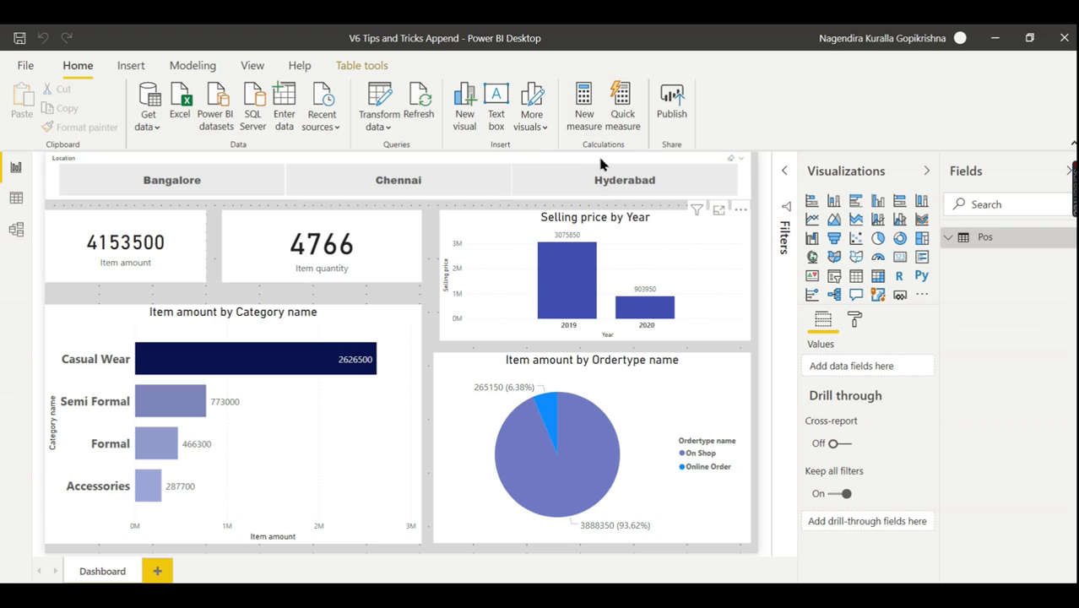
pyautogui.click(535, 150)
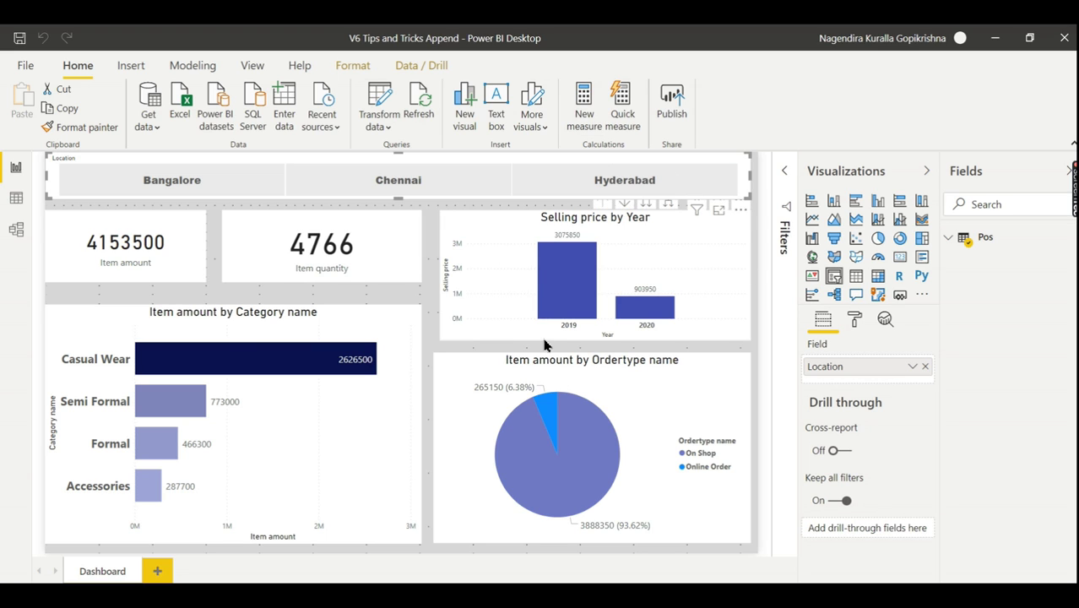
pyautogui.click(435, 293)
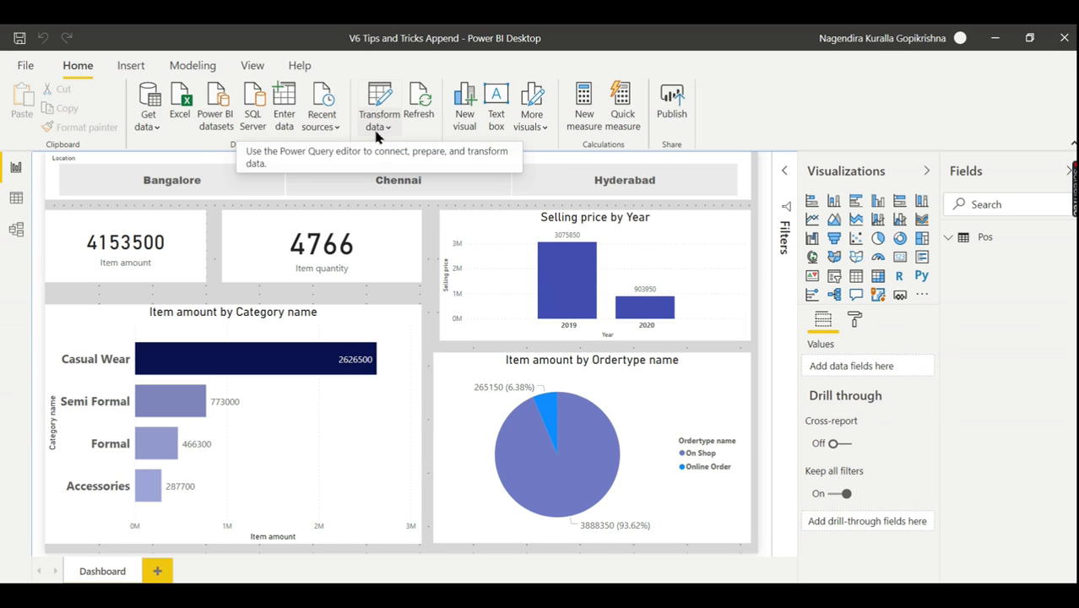
pyautogui.click(180, 108)
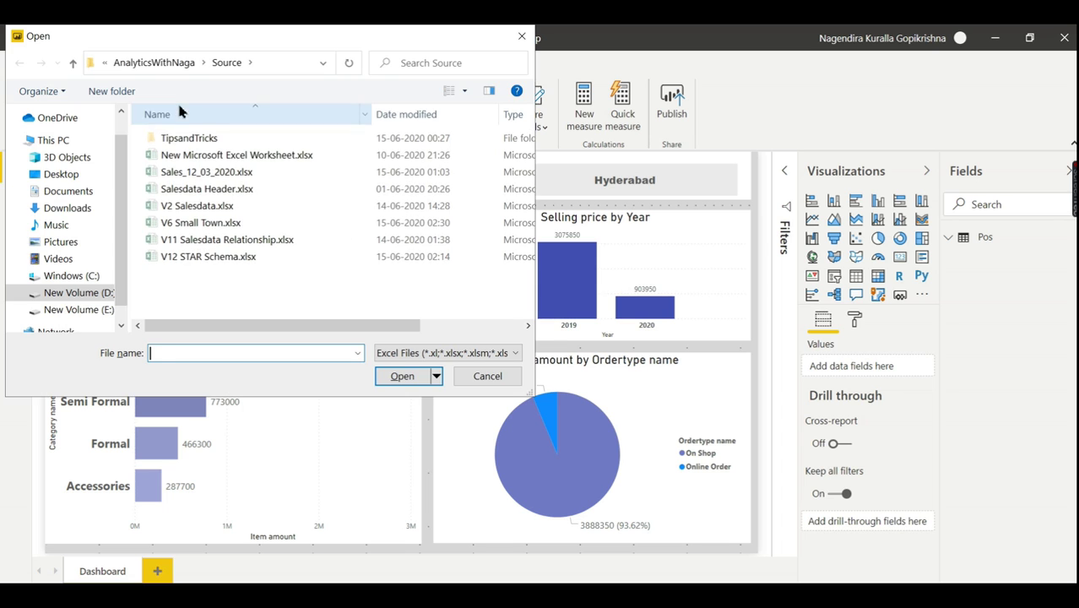
# Load the Data sheet from V6 Small Town.xlsx into Power Query Editor for transforming.
pyautogui.click(197, 228)
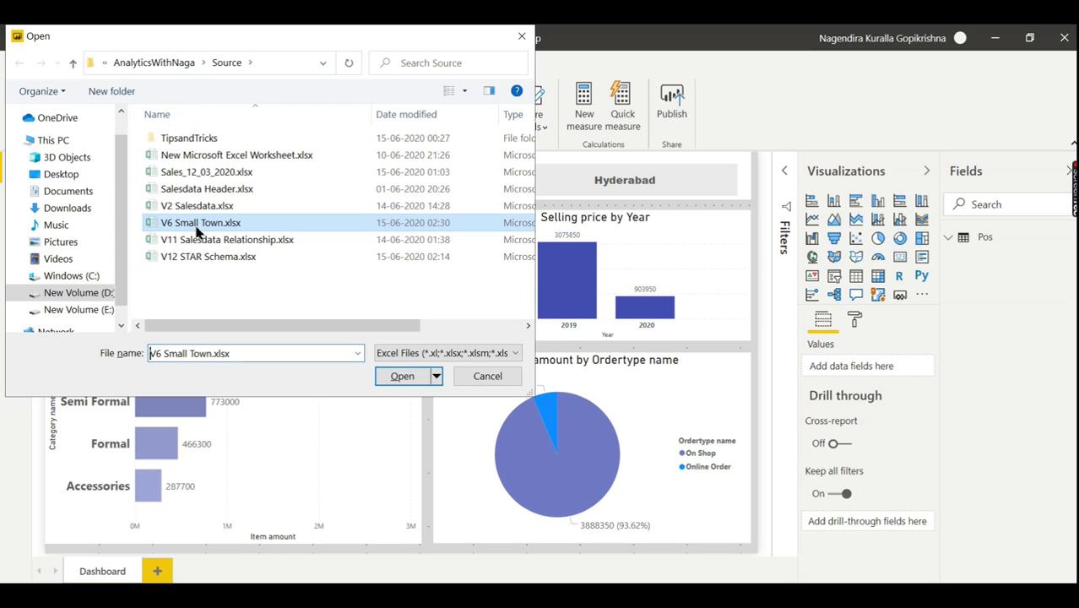
pyautogui.click(402, 376)
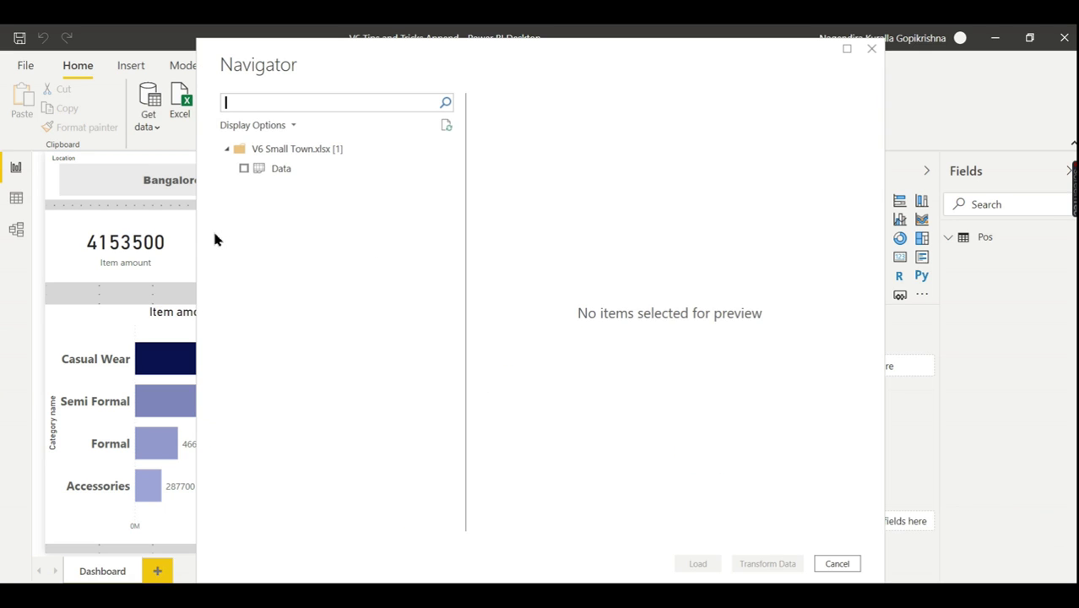
pyautogui.click(253, 172)
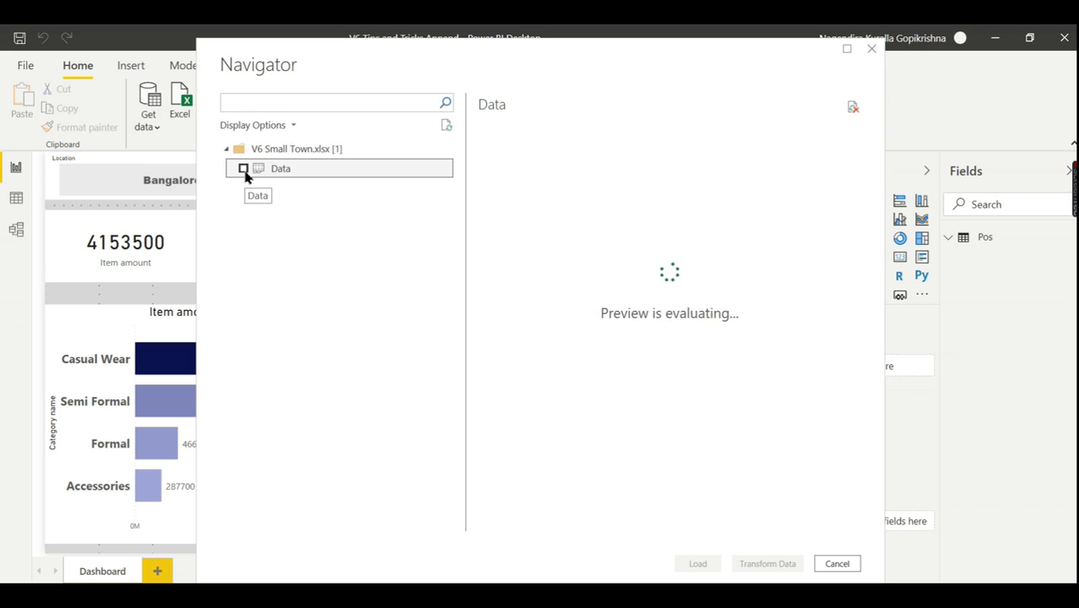
pyautogui.click(243, 168)
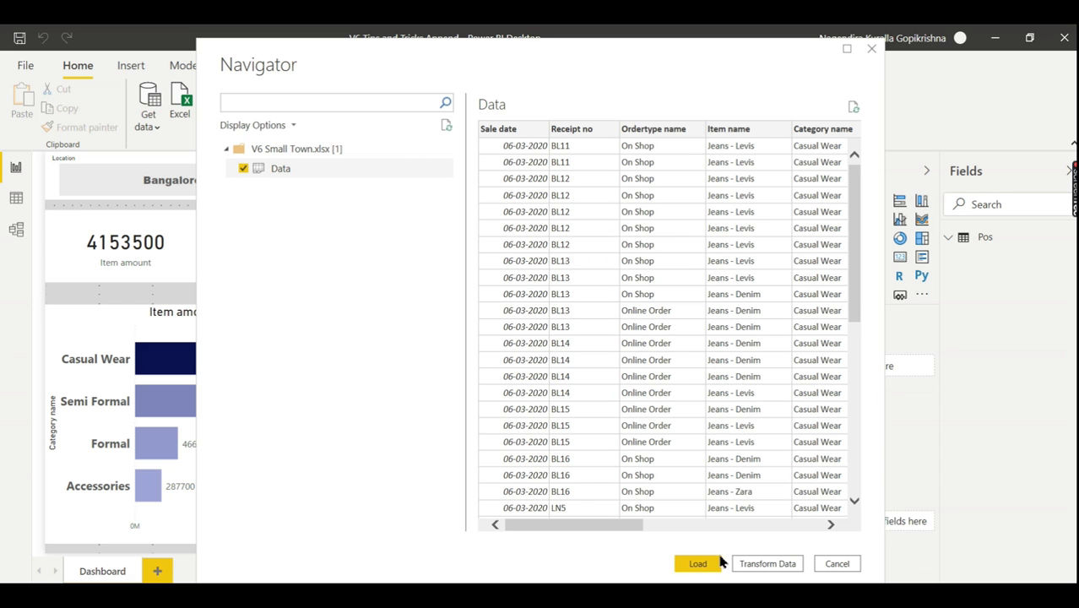
pyautogui.click(749, 565)
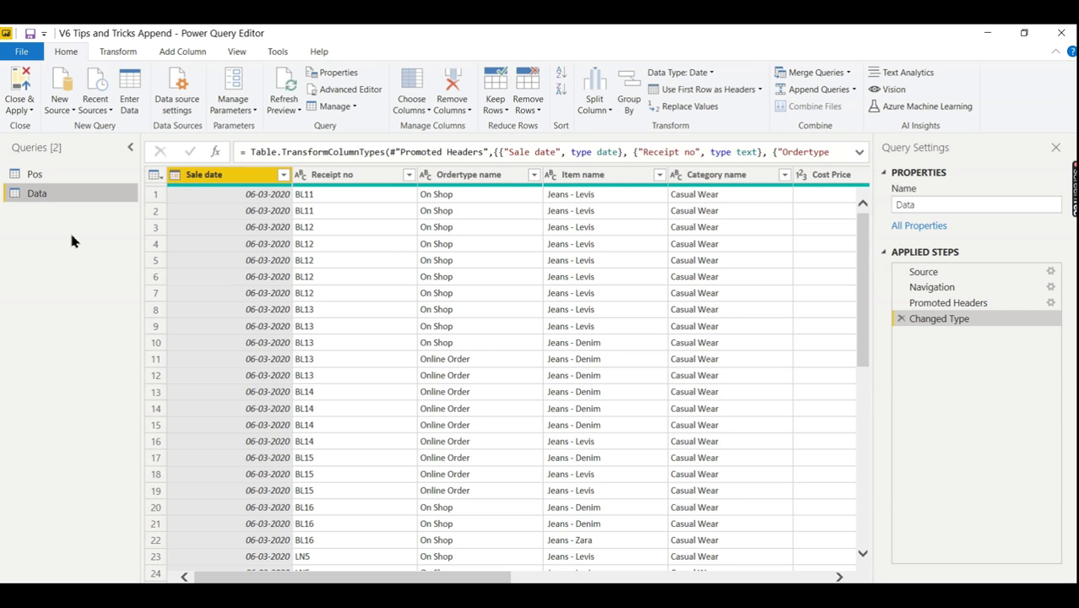
# Switch back and forth between the Pos and Data queries to compare them.
pyautogui.click(53, 179)
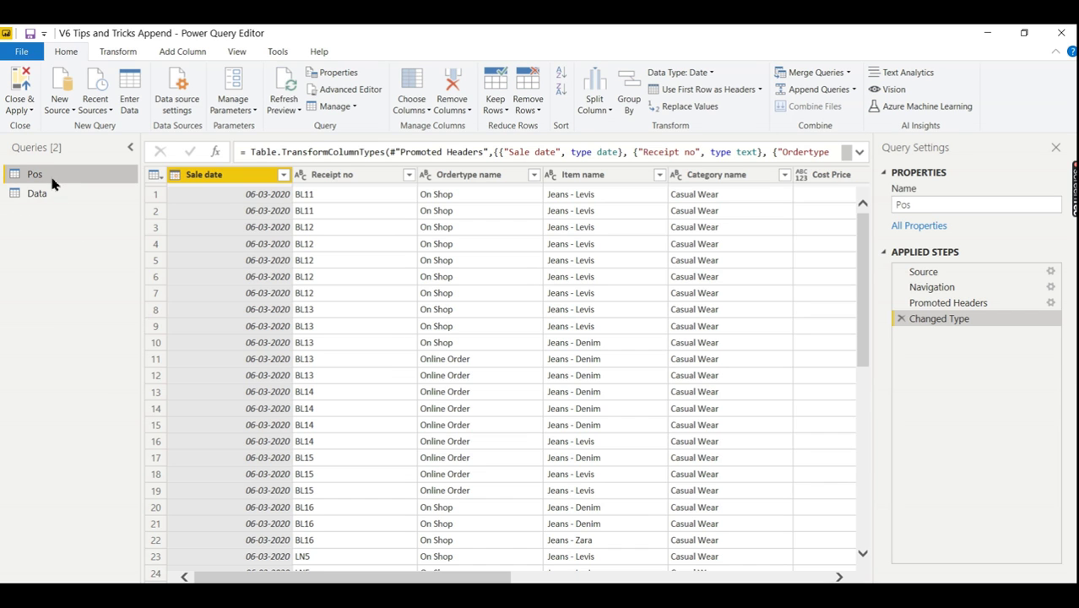
pyautogui.click(48, 194)
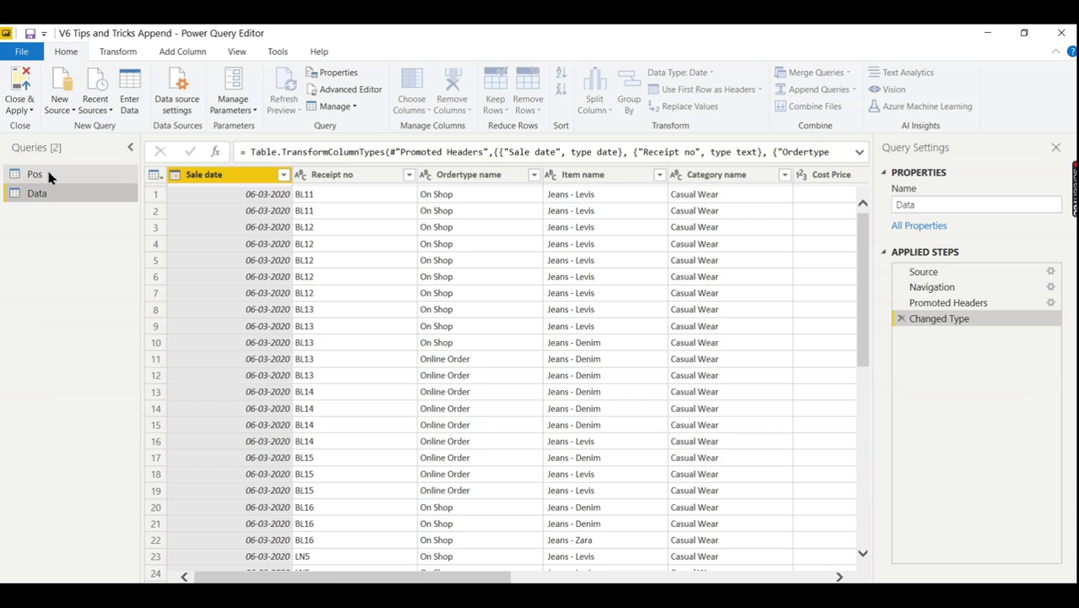
pyautogui.click(49, 177)
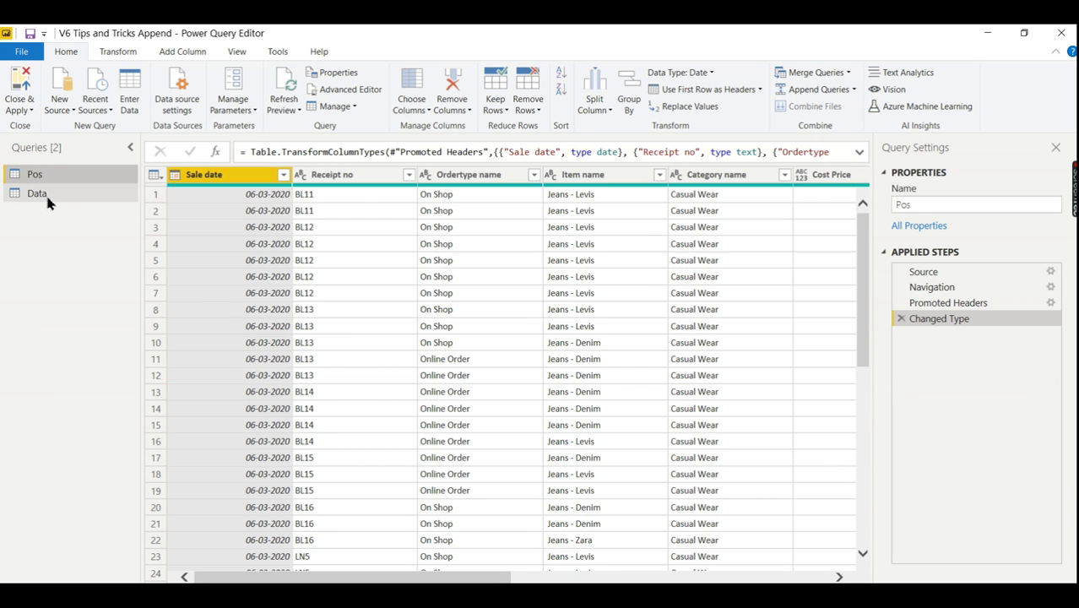
pyautogui.click(48, 196)
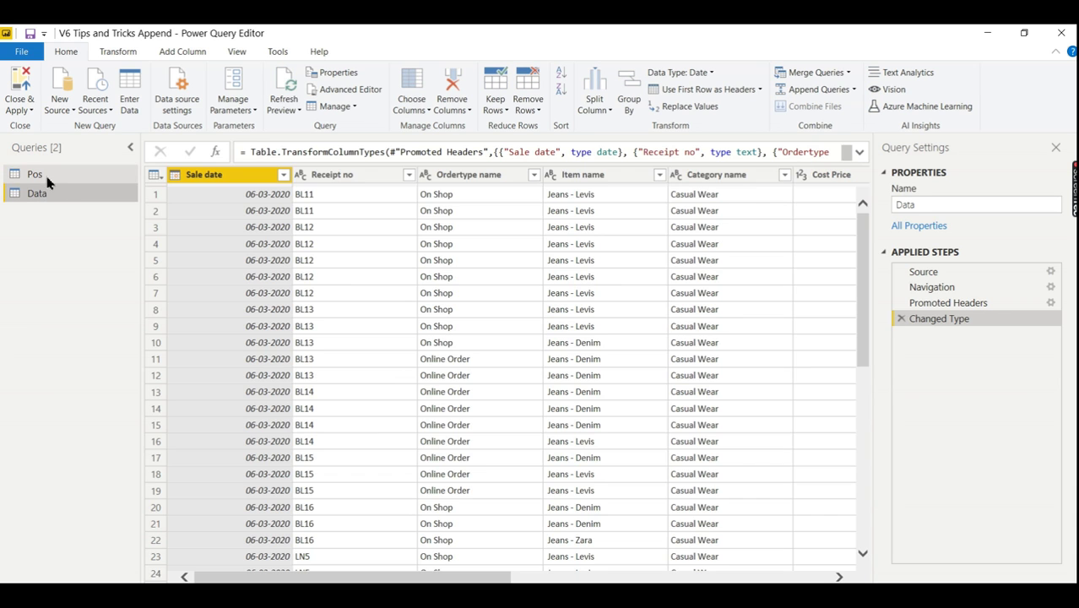
pyautogui.click(47, 176)
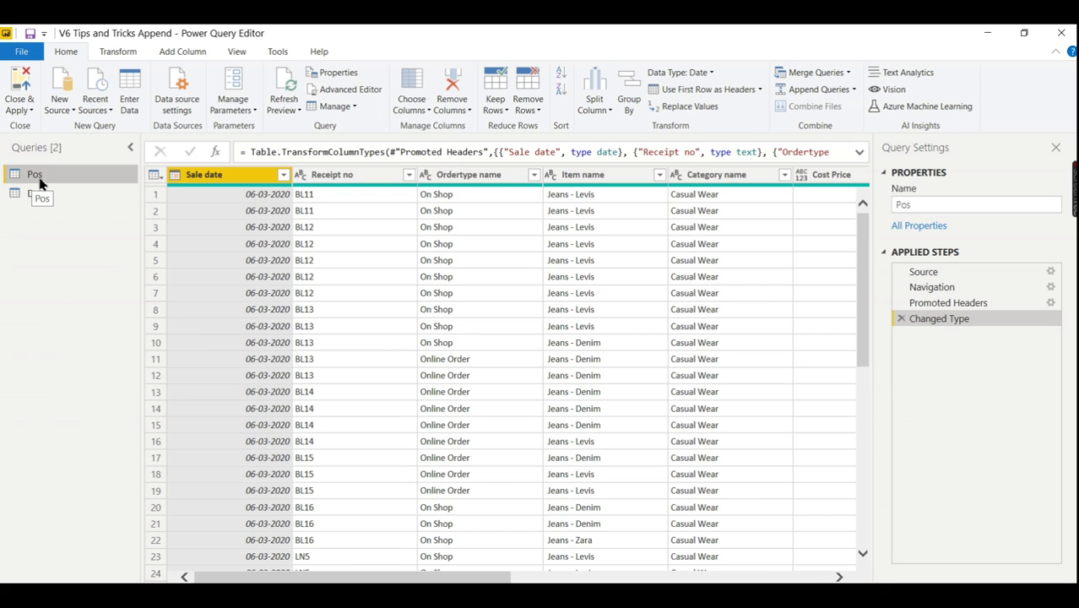
pyautogui.click(42, 195)
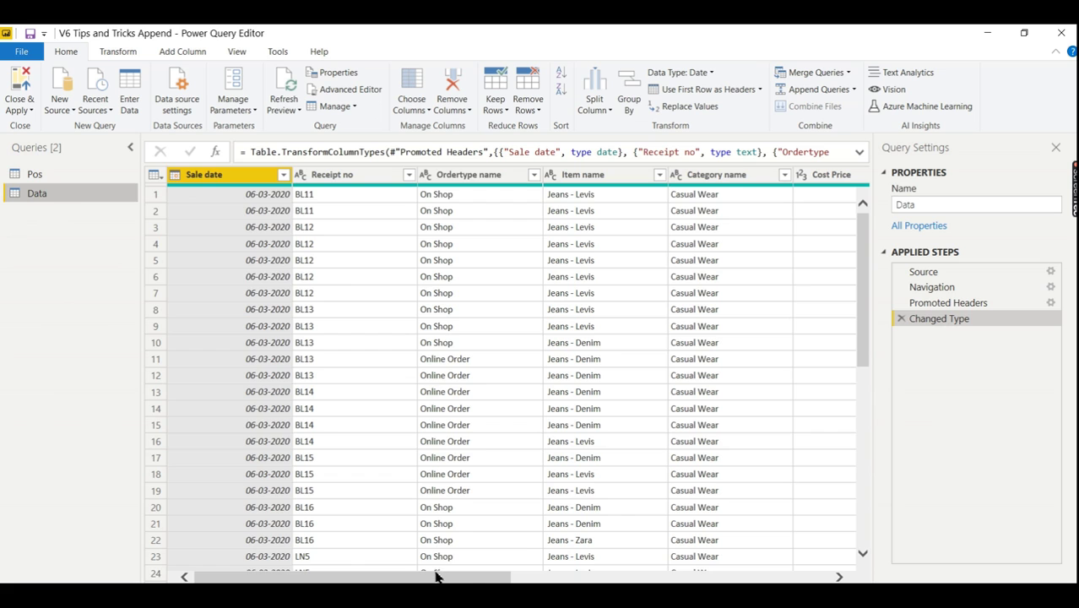
# Scroll the Data grid to its Location column showing Surampet, then return to Pos.
pyautogui.scroll(-1, 437, 576)
pyautogui.moveTo(494, 578); pyautogui.dragTo(556, 581)
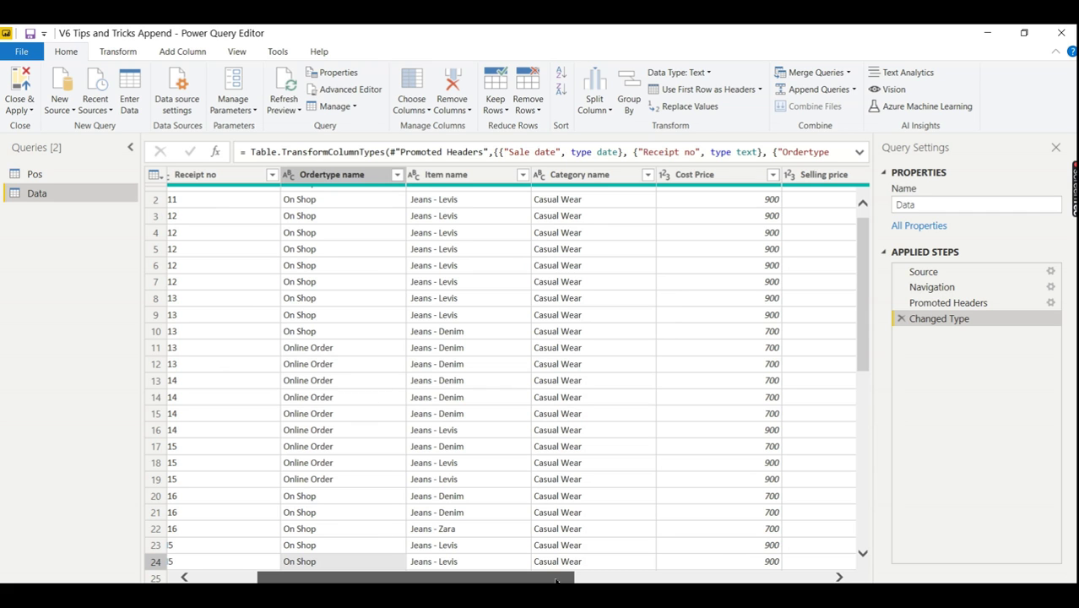
pyautogui.moveTo(557, 581); pyautogui.dragTo(839, 549)
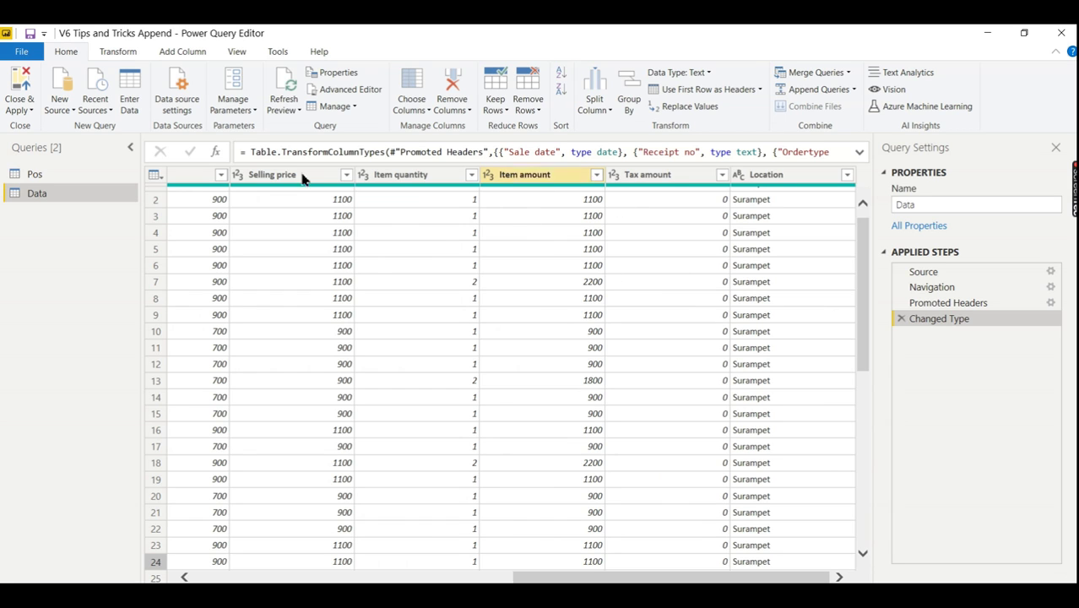
pyautogui.click(87, 179)
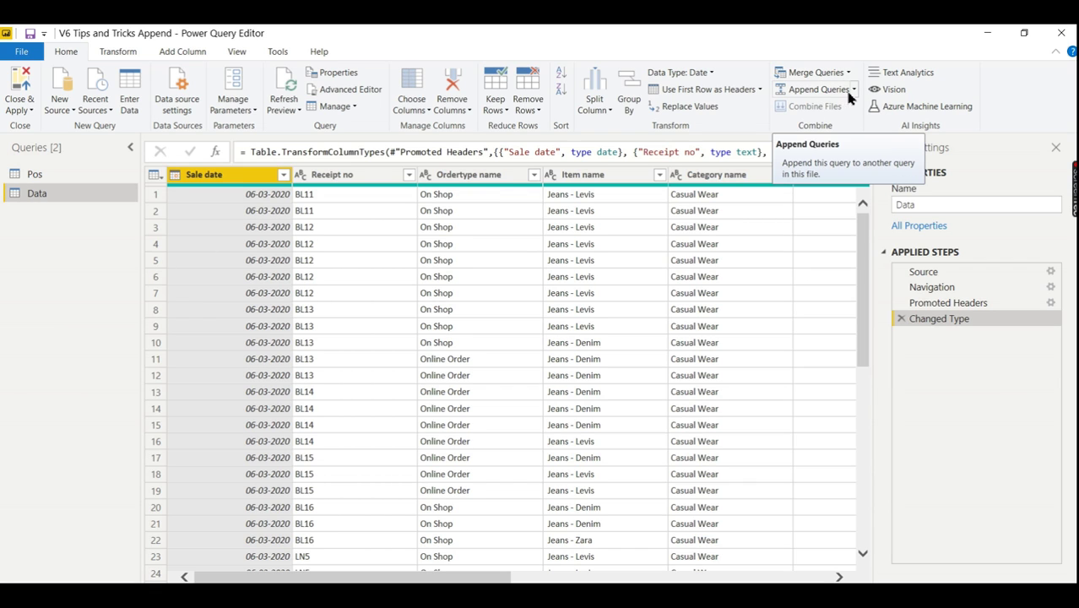
pyautogui.click(854, 91)
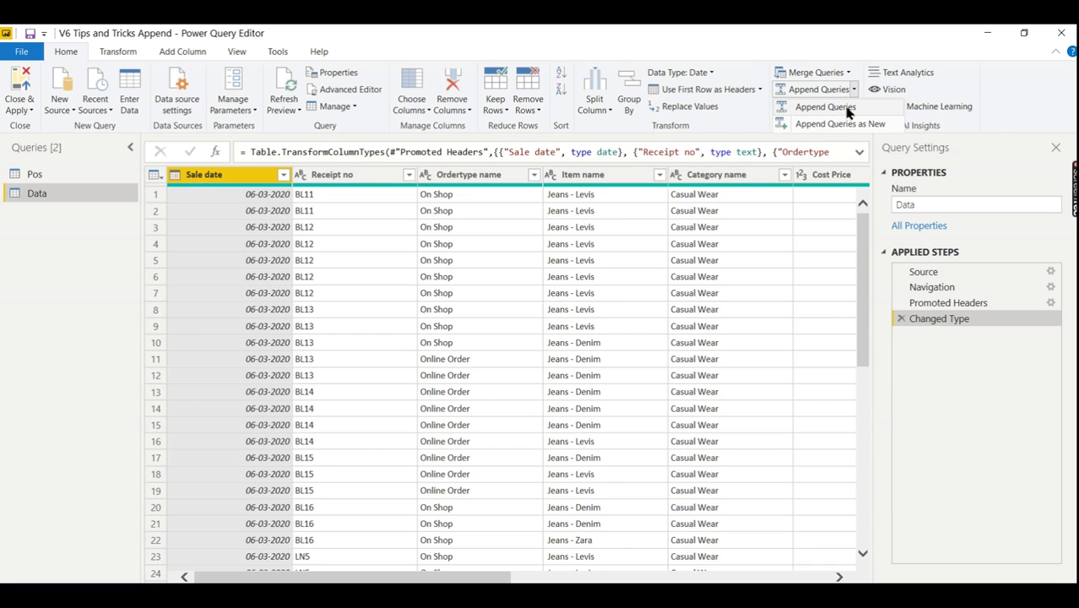
pyautogui.click(847, 108)
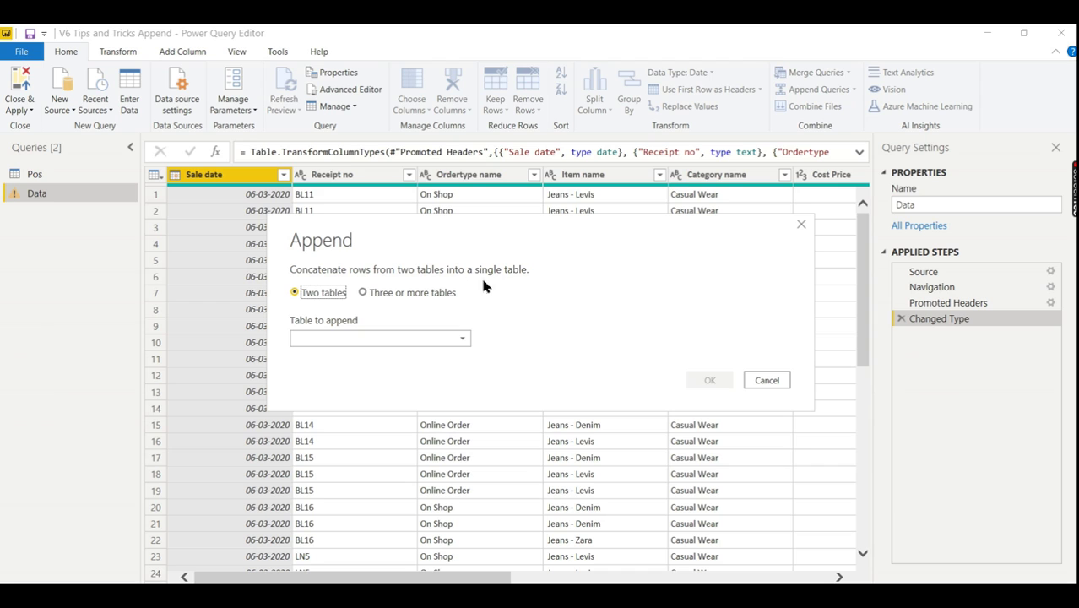
pyautogui.click(463, 339)
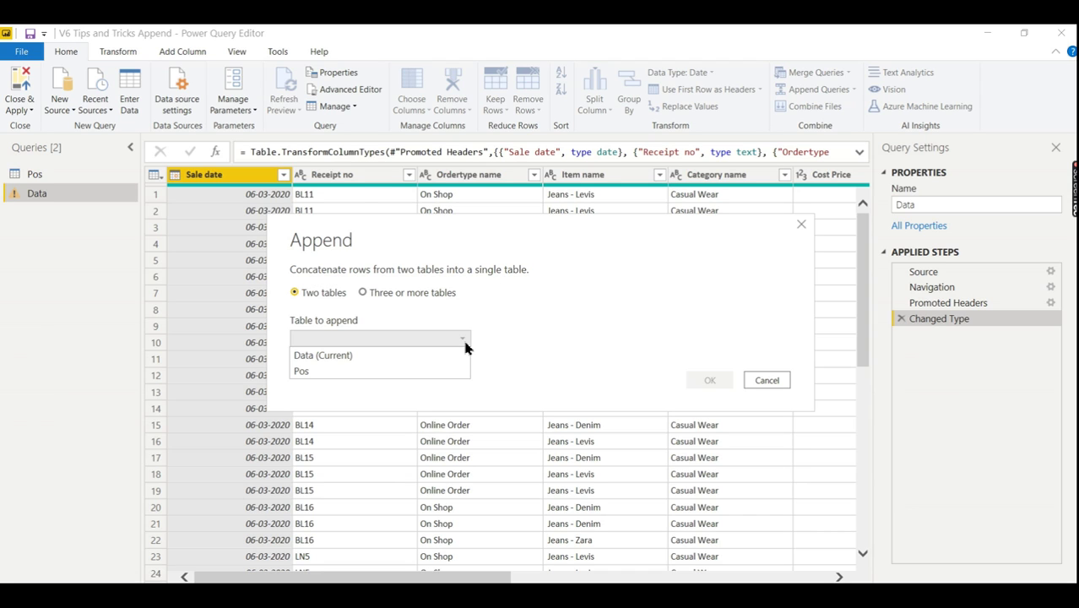
pyautogui.click(435, 372)
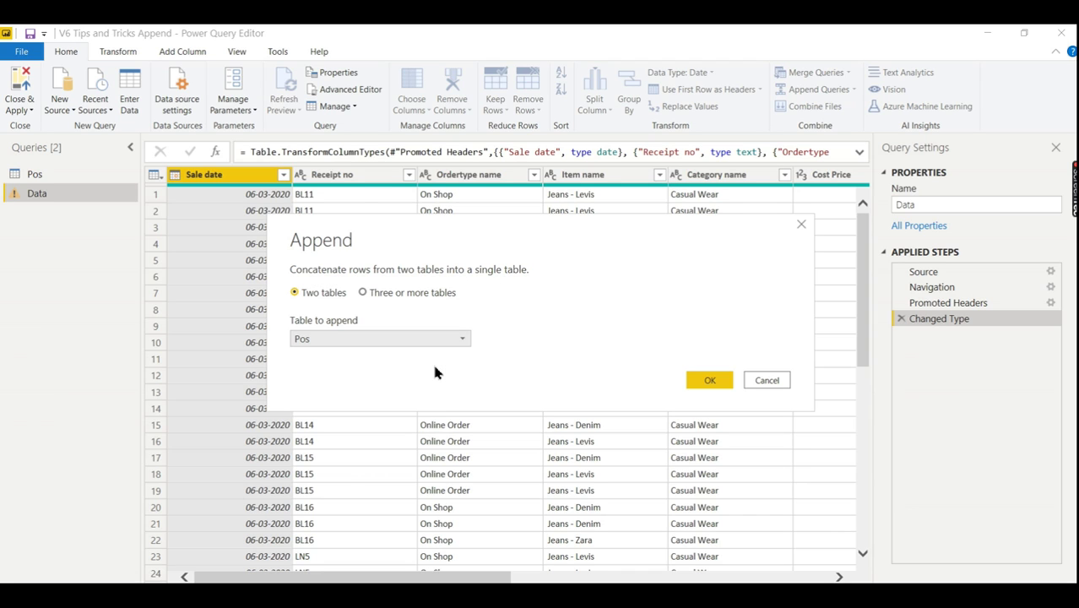
pyautogui.click(768, 380)
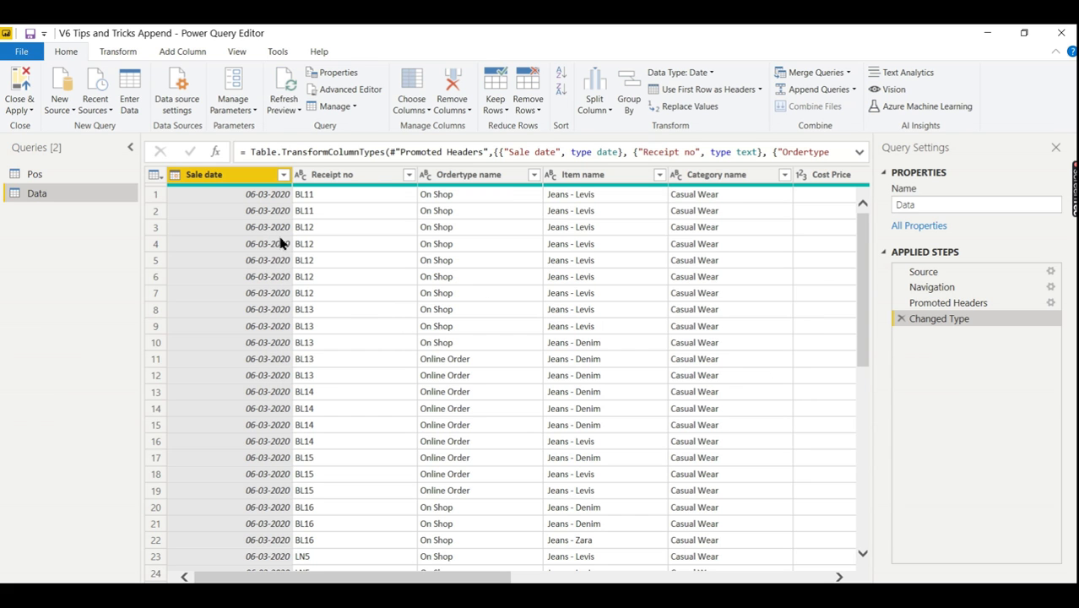
pyautogui.click(40, 176)
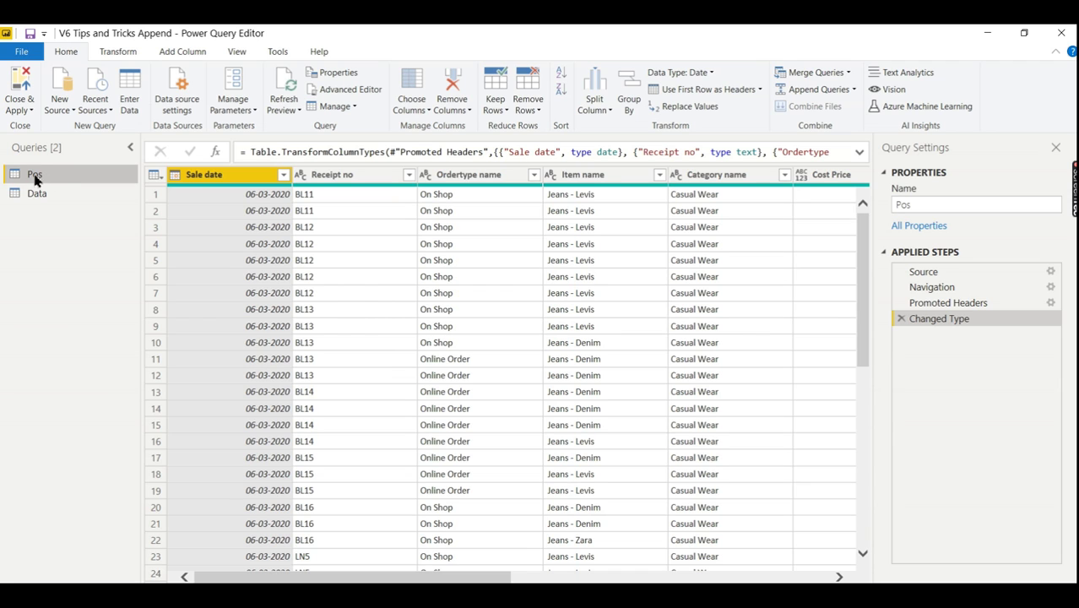
# Append the Data table onto the Pos query with Append Queries, choosing Data.
pyautogui.click(855, 90)
pyautogui.click(844, 107)
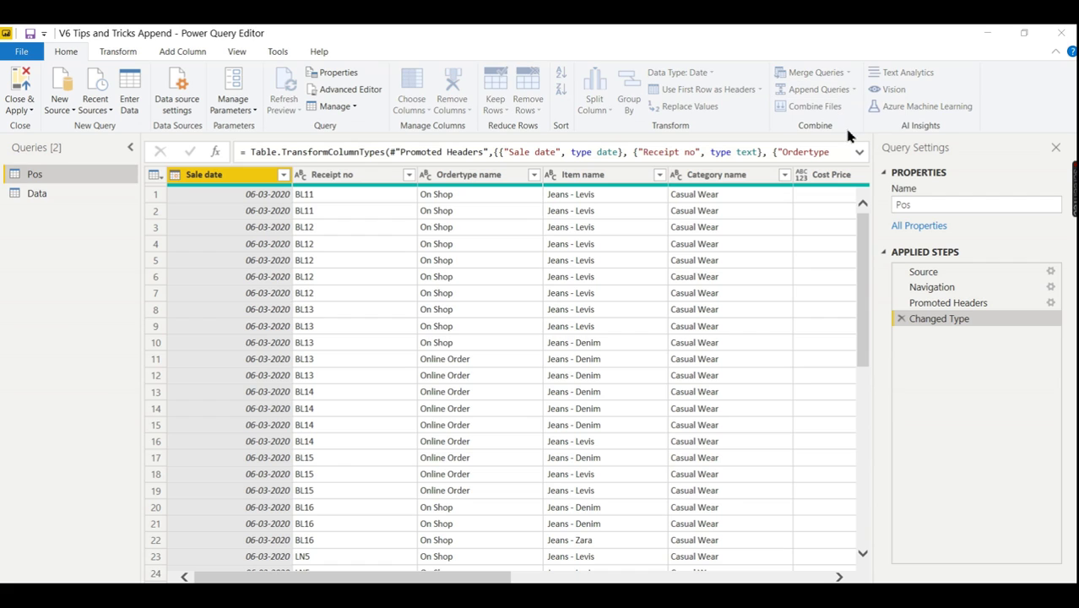
pyautogui.click(454, 338)
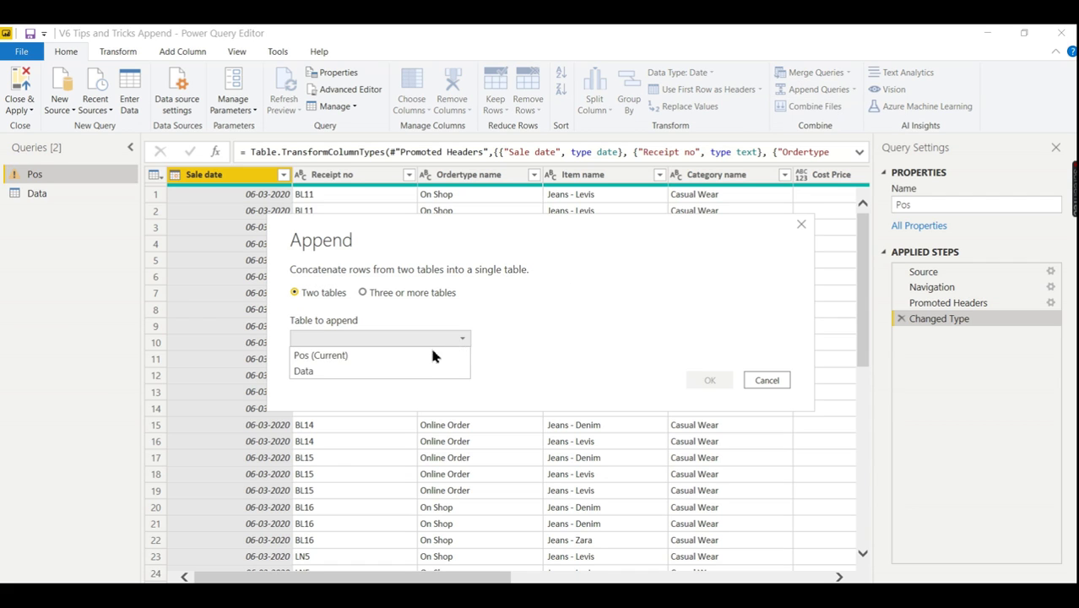
pyautogui.click(408, 370)
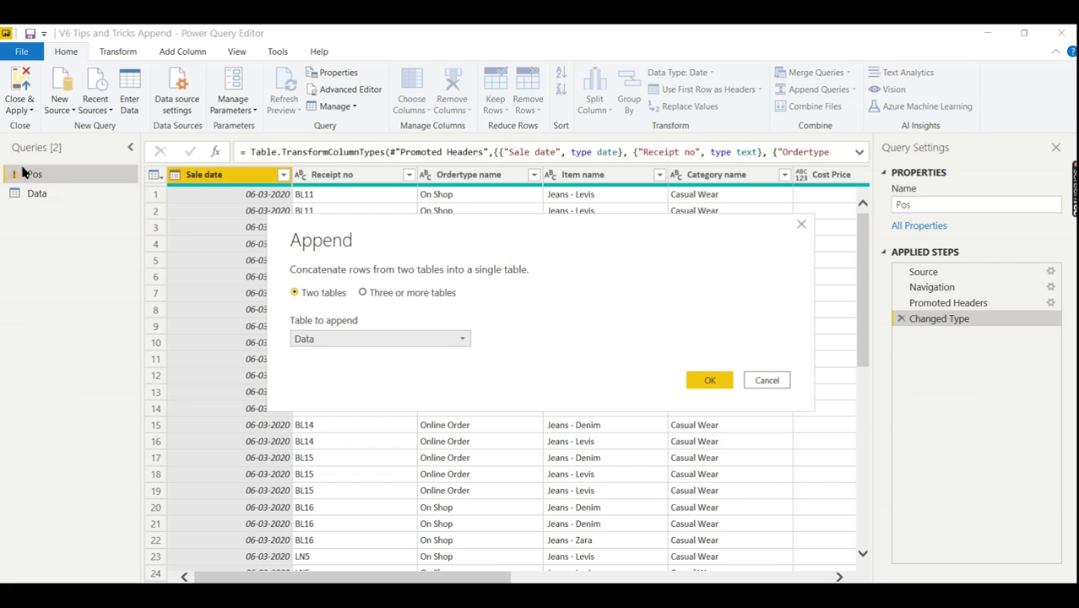
pyautogui.click(717, 381)
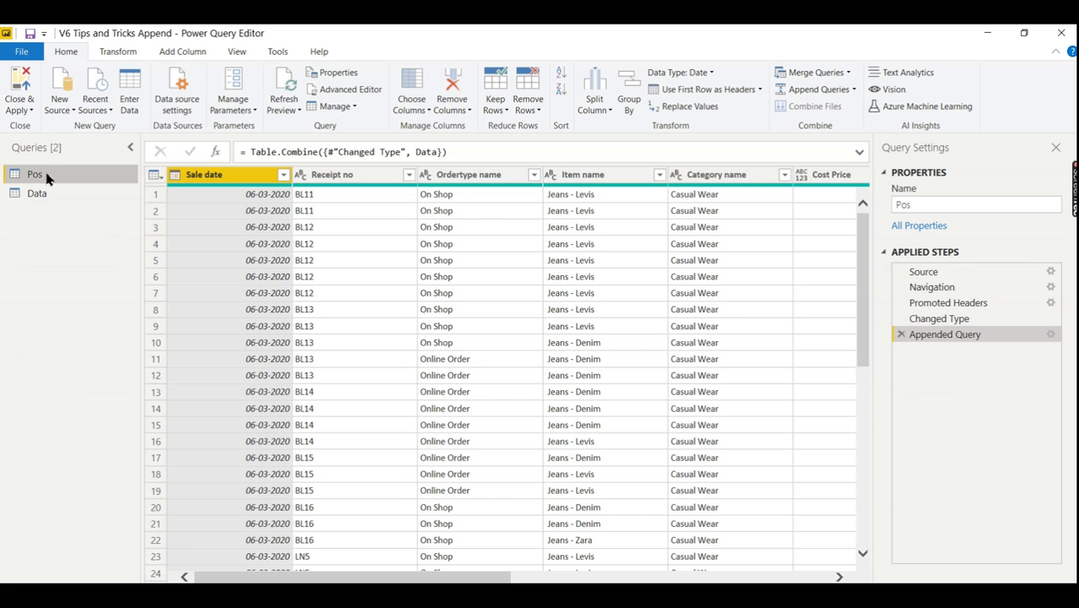
pyautogui.moveTo(482, 577); pyautogui.dragTo(766, 577)
pyautogui.click(848, 175)
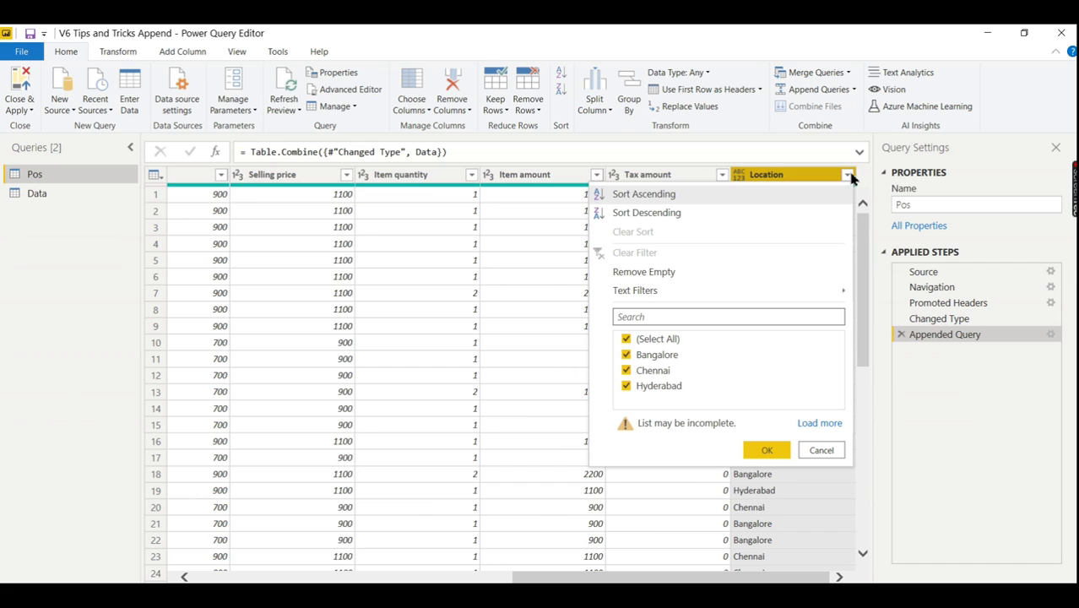
pyautogui.click(803, 423)
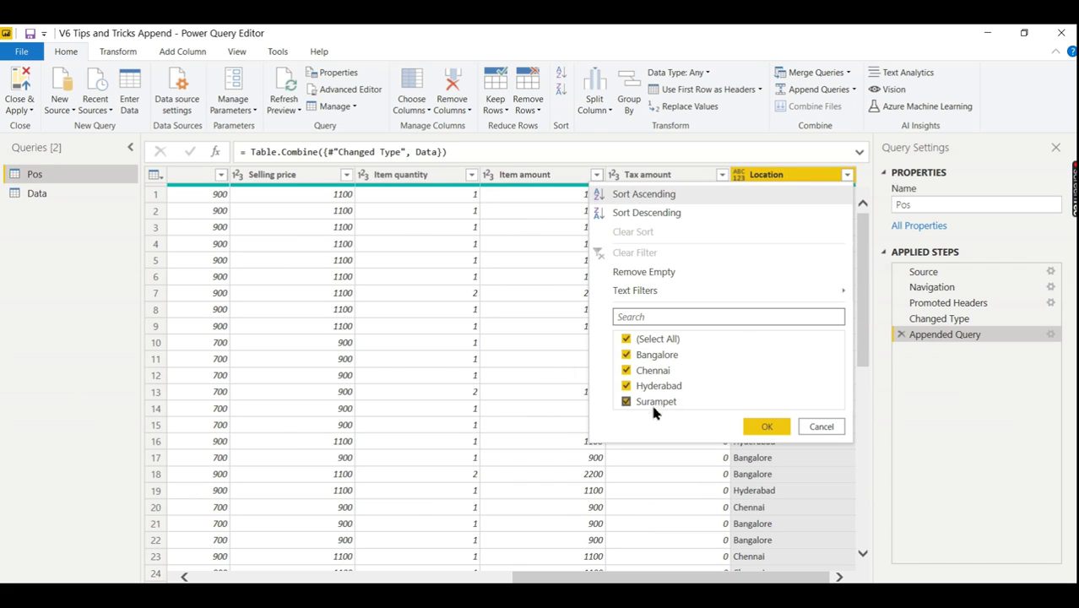
pyautogui.click(819, 427)
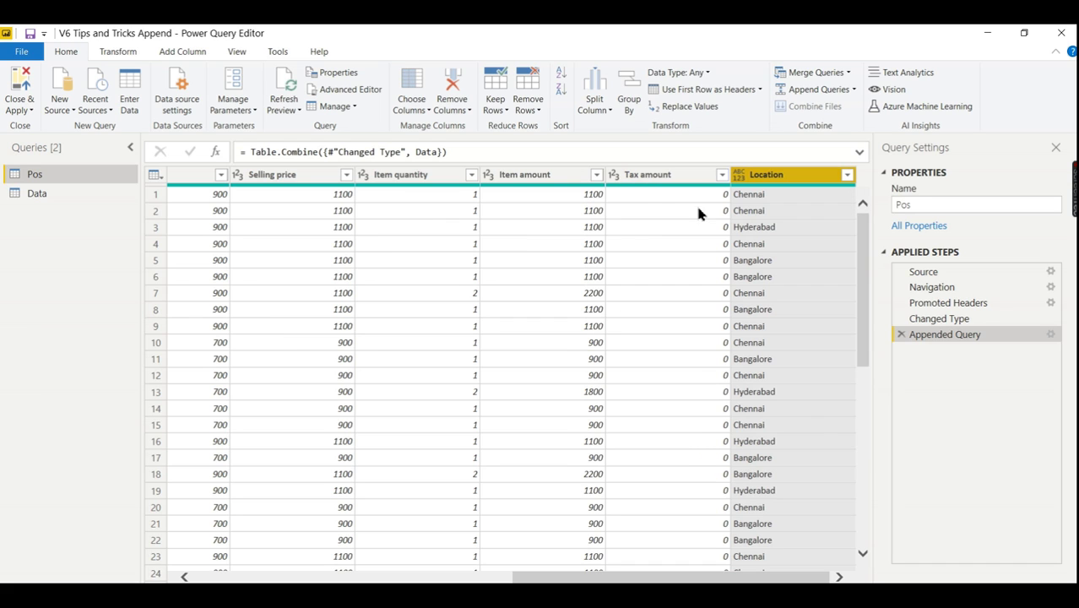
# Turn off Enable load for the Data query, then Close & Apply the changes.
pyautogui.rightClick(46, 200)
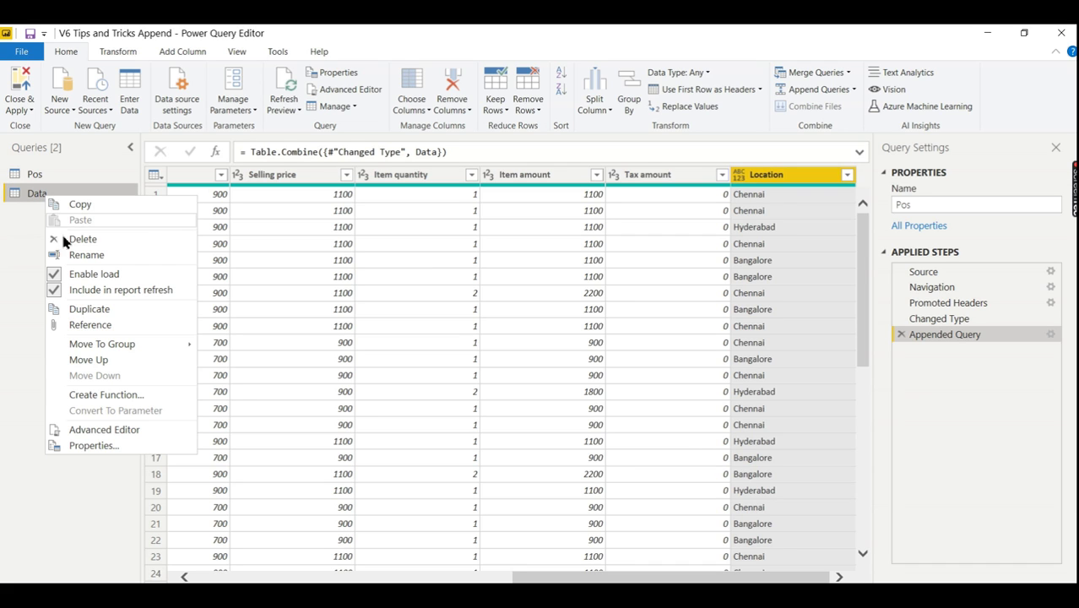
pyautogui.click(64, 276)
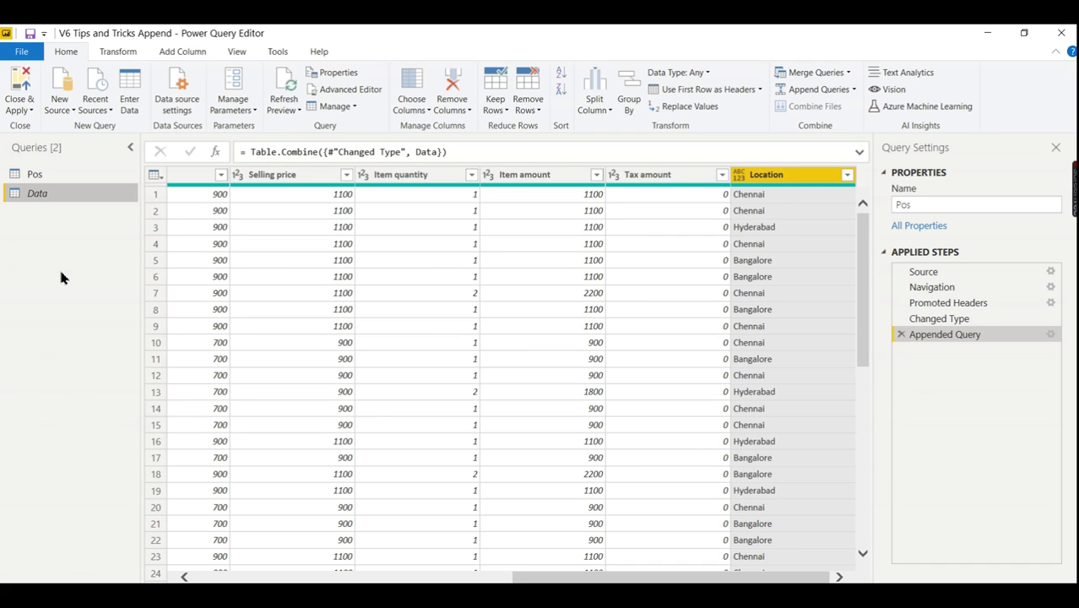
pyautogui.rightClick(42, 198)
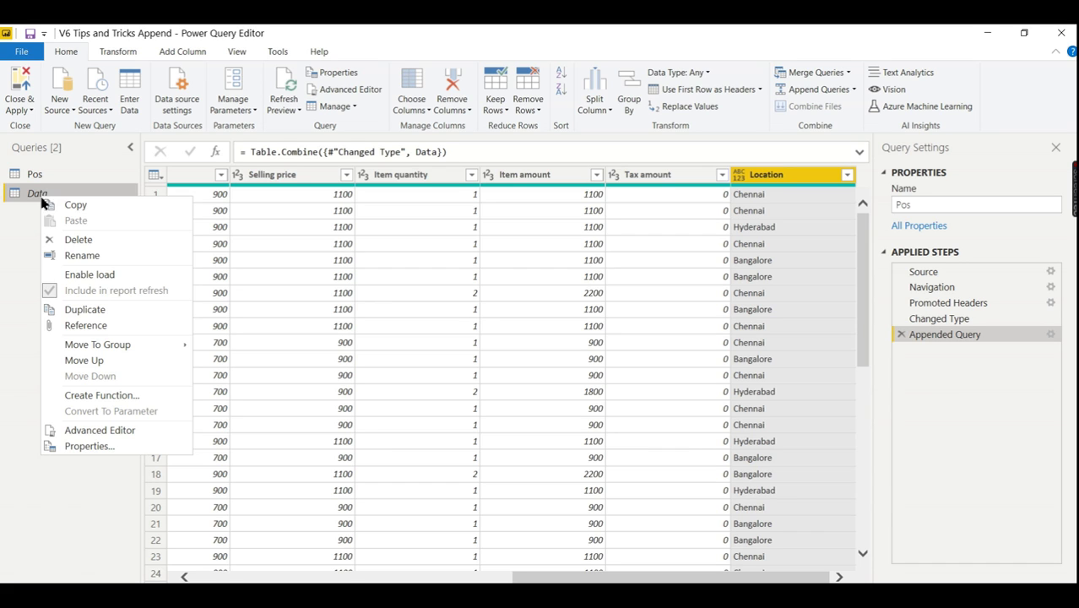
pyautogui.click(13, 236)
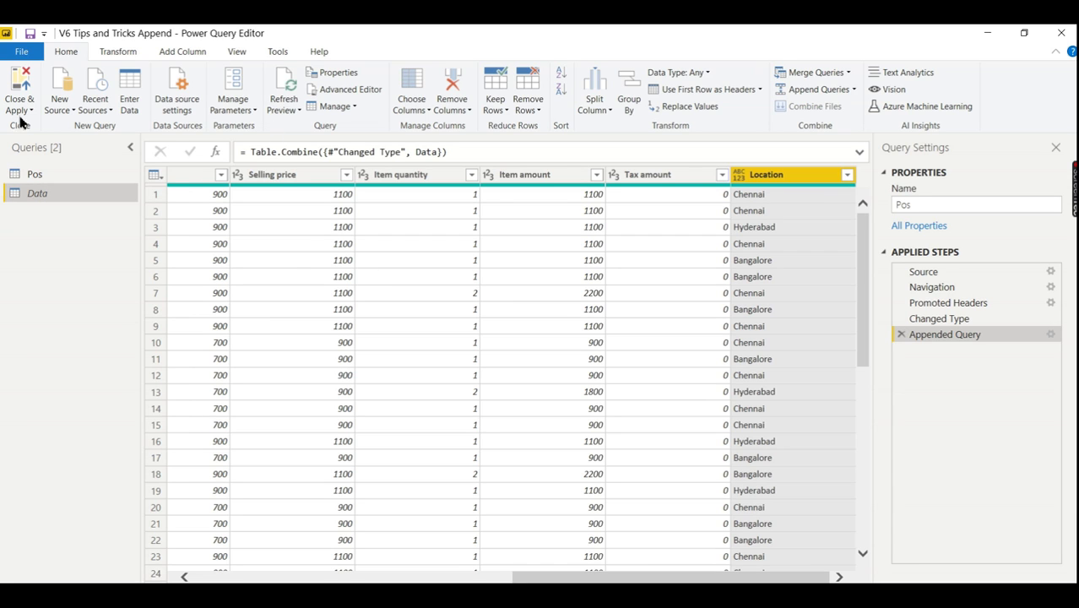
pyautogui.click(26, 110)
pyautogui.click(32, 132)
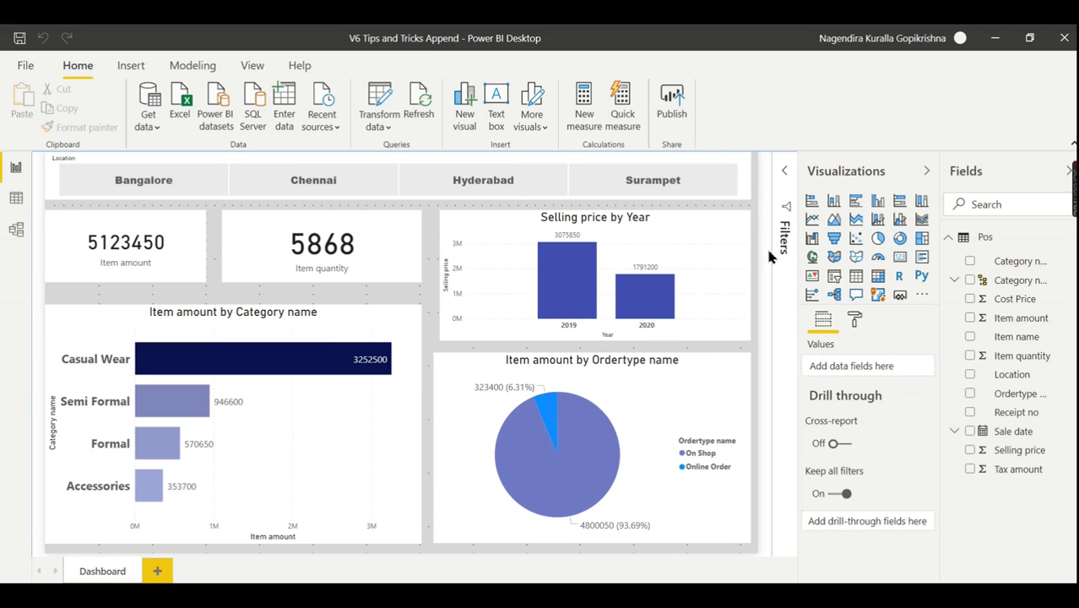
# Filter the Location slicer to Hyderabad, Surampet and Chennai, then clear it to show all towns.
pyautogui.click(950, 240)
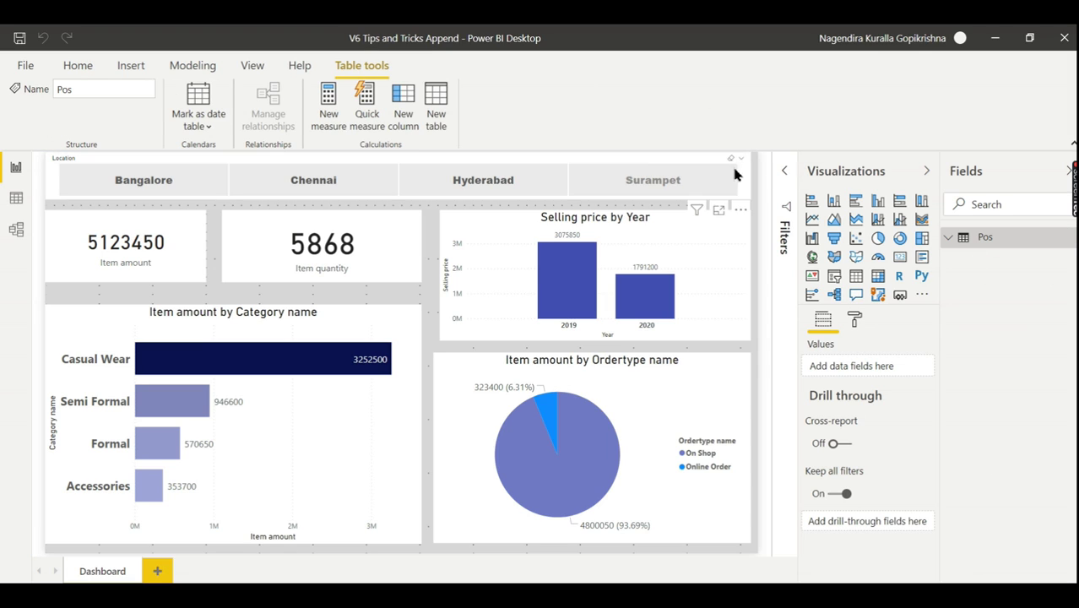
pyautogui.click(528, 182)
pyautogui.click(618, 190)
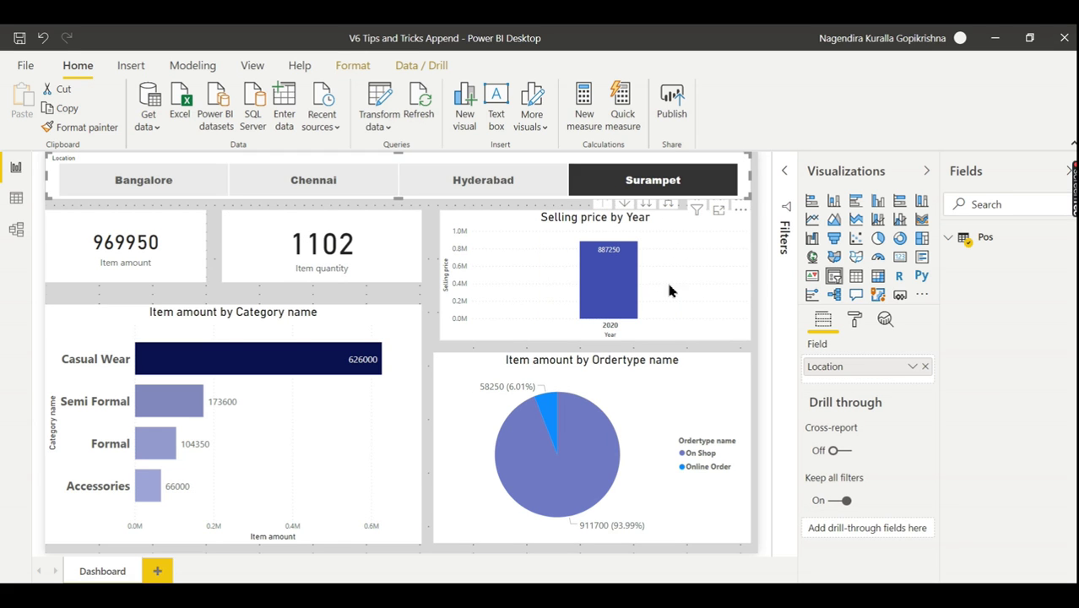
pyautogui.click(481, 183)
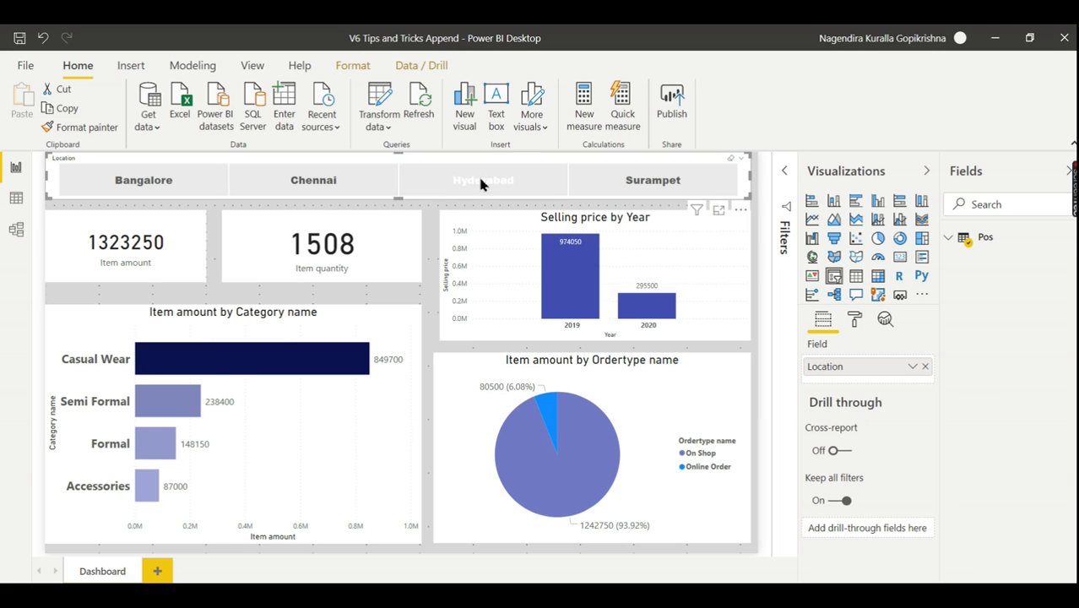
pyautogui.click(336, 184)
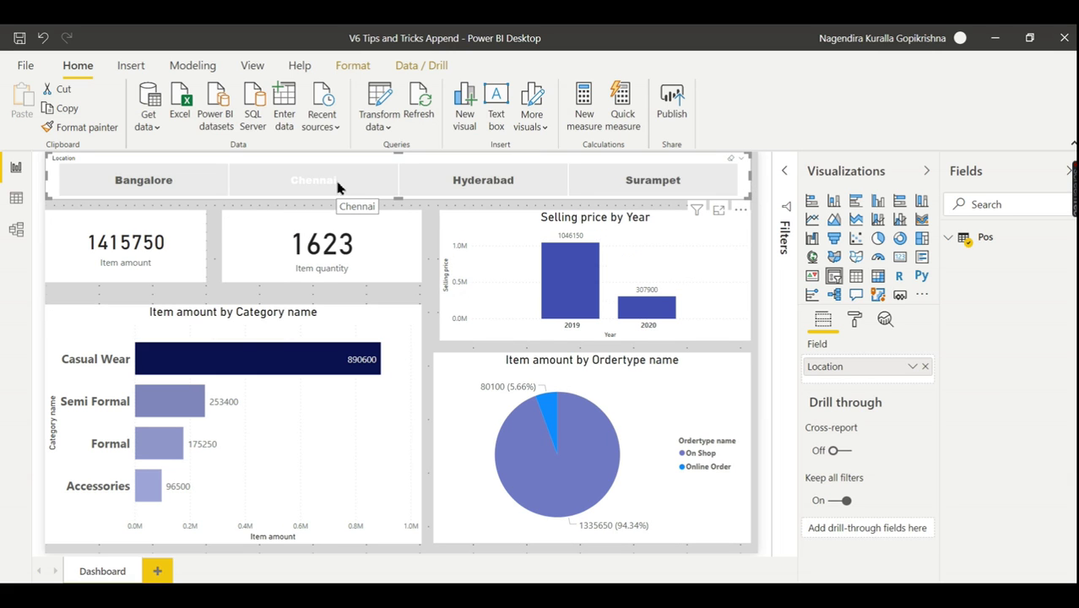
pyautogui.click(483, 182)
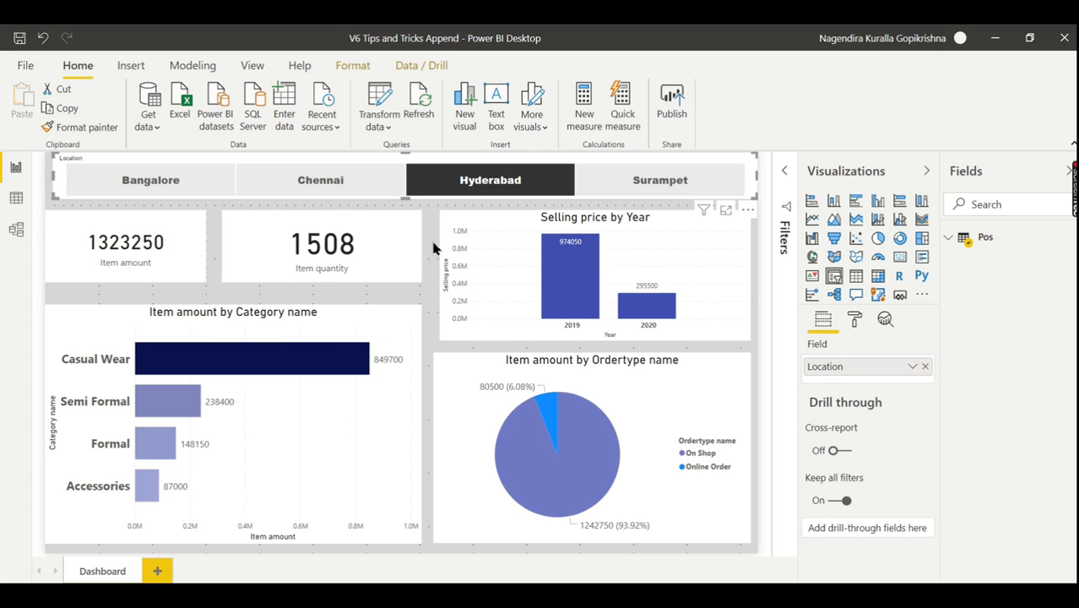
pyautogui.click(435, 249)
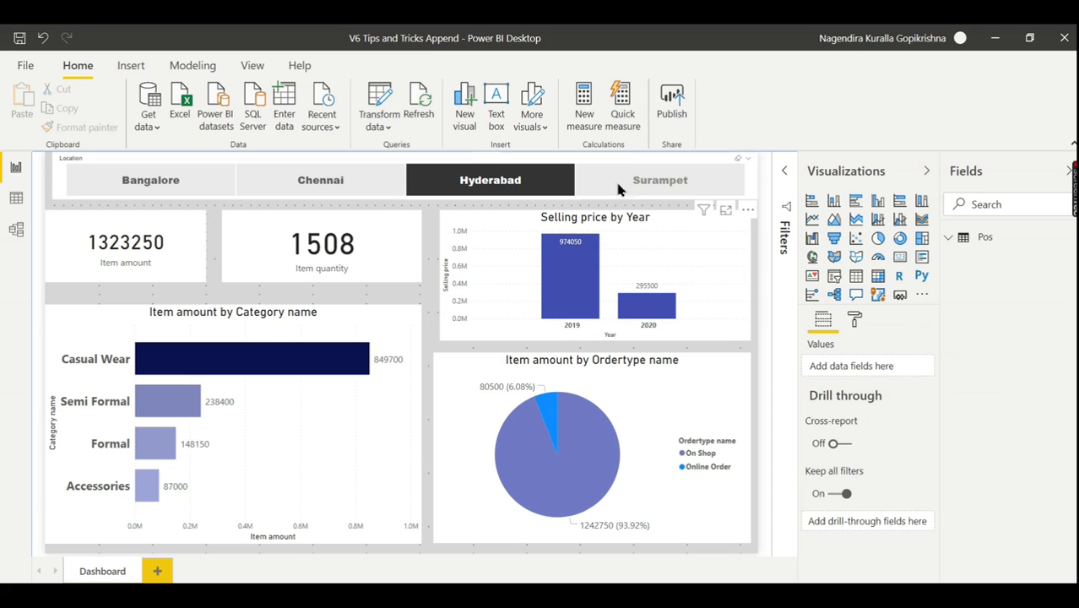
pyautogui.click(559, 184)
pyautogui.click(762, 312)
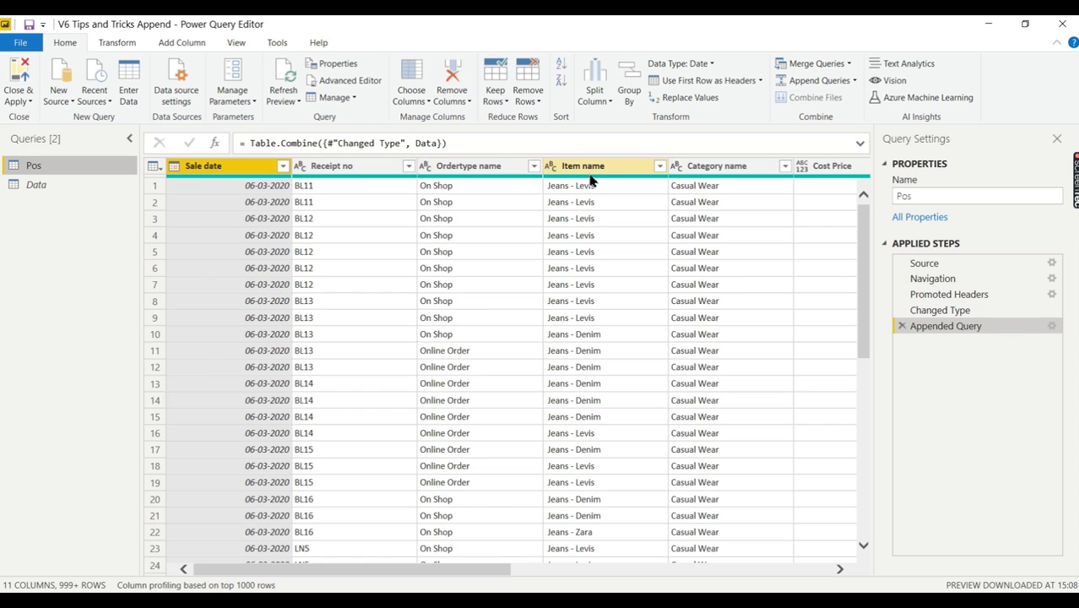
# Compare the Data query's rows against the appended Pos query, ending on Data.
pyautogui.click(31, 193)
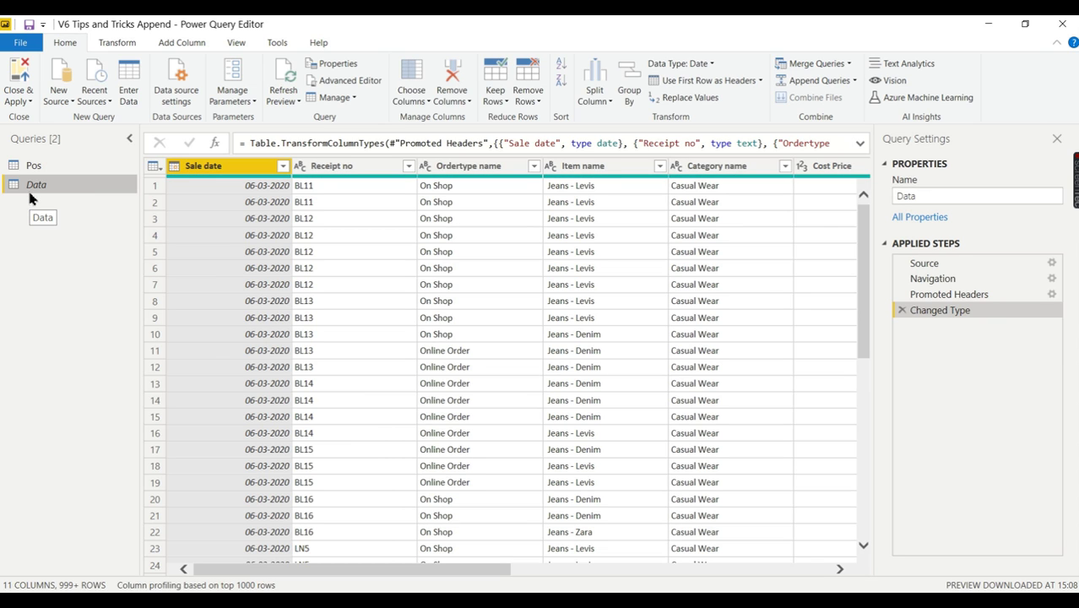
pyautogui.click(42, 171)
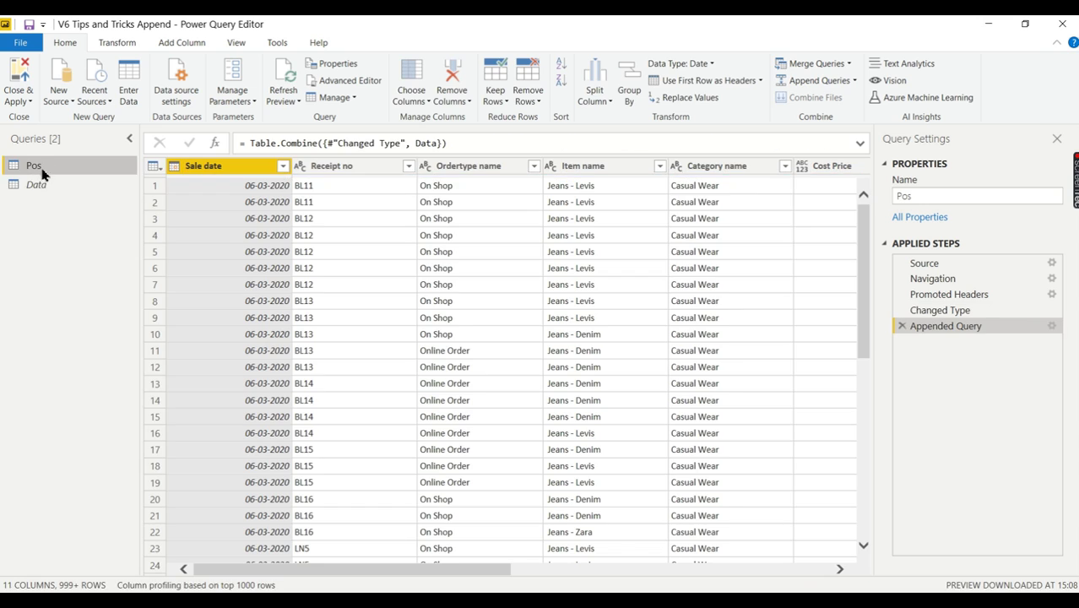
pyautogui.click(38, 184)
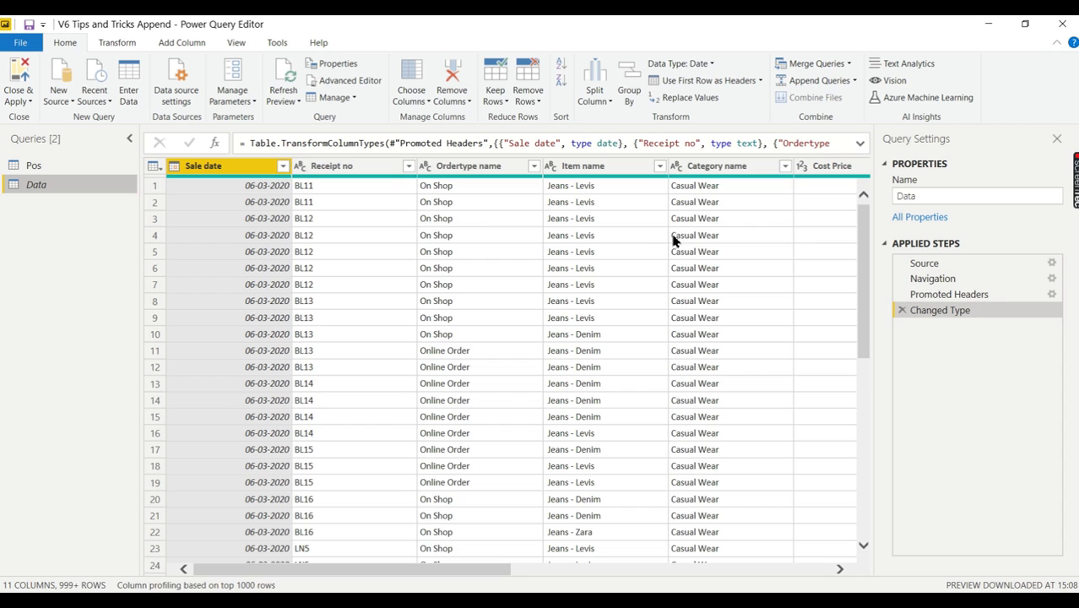
pyautogui.click(116, 174)
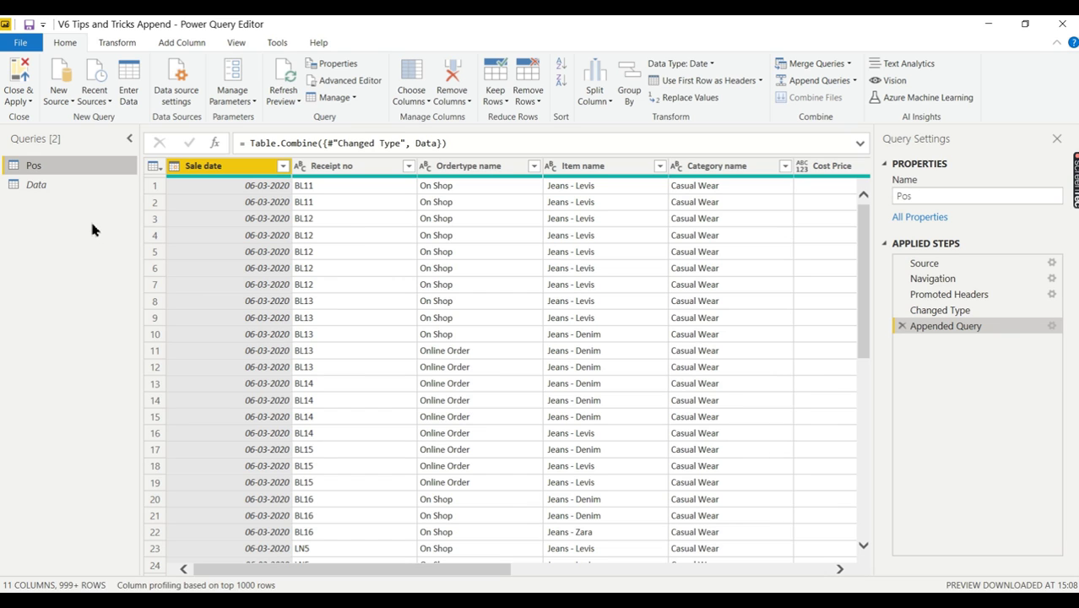
pyautogui.click(61, 187)
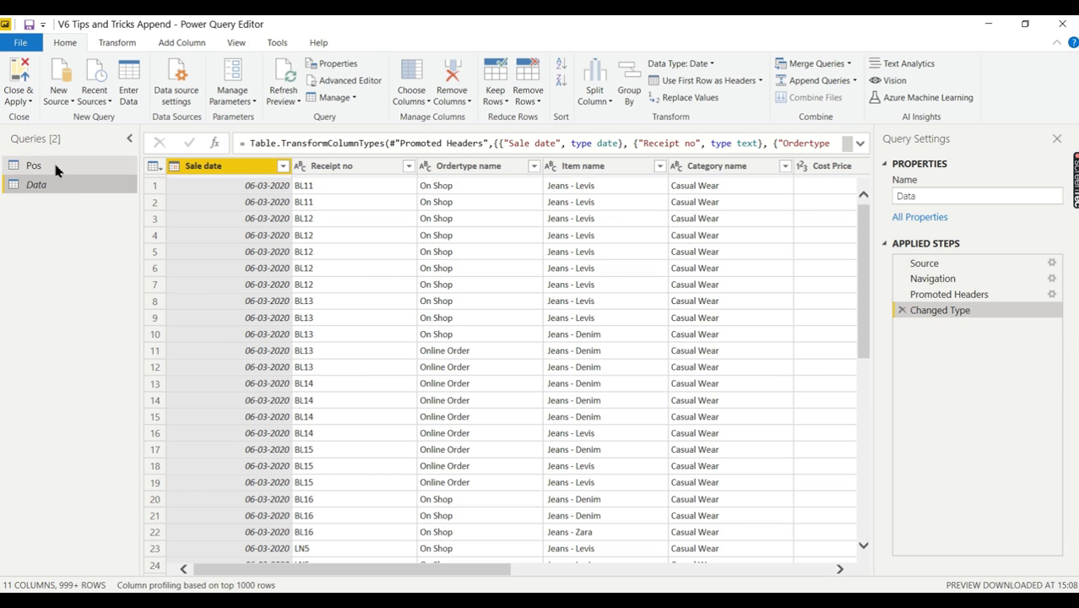
pyautogui.click(56, 168)
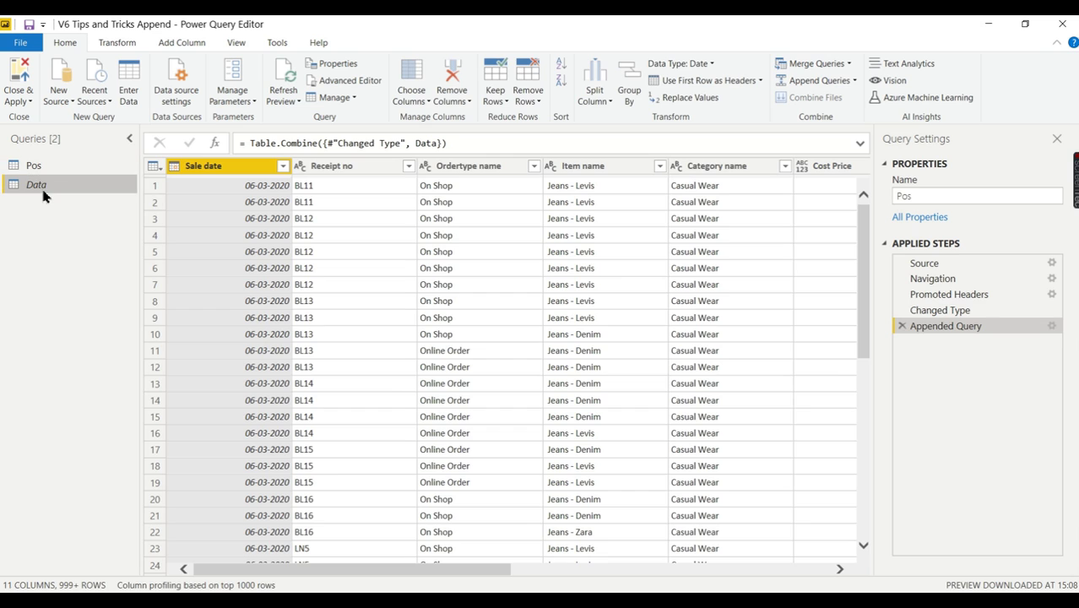
pyautogui.click(43, 193)
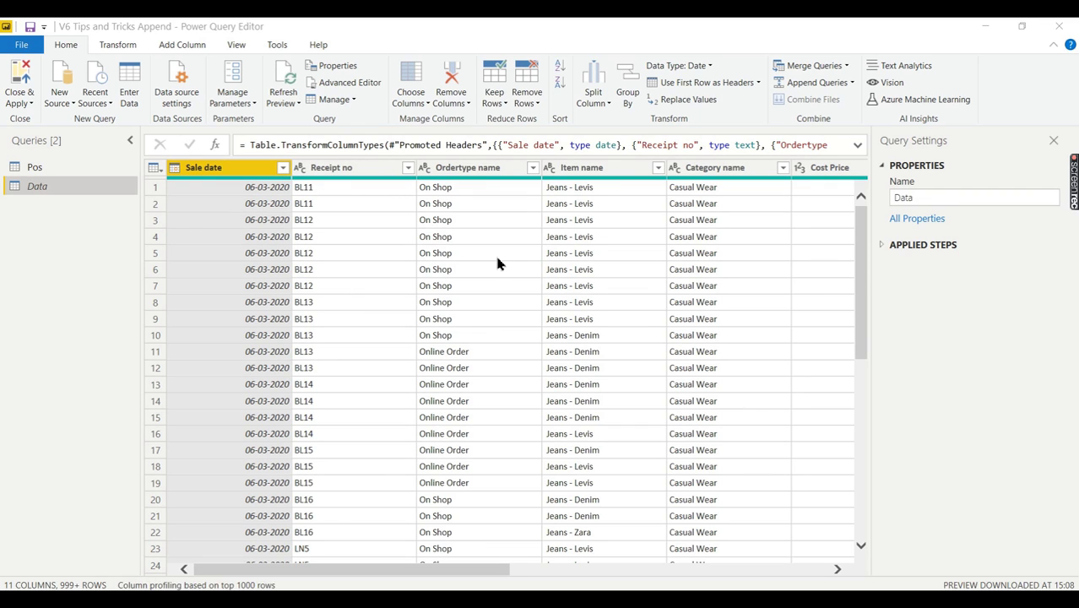
# View Pos, then Data, then return to the appended Pos query.
pyautogui.click(84, 168)
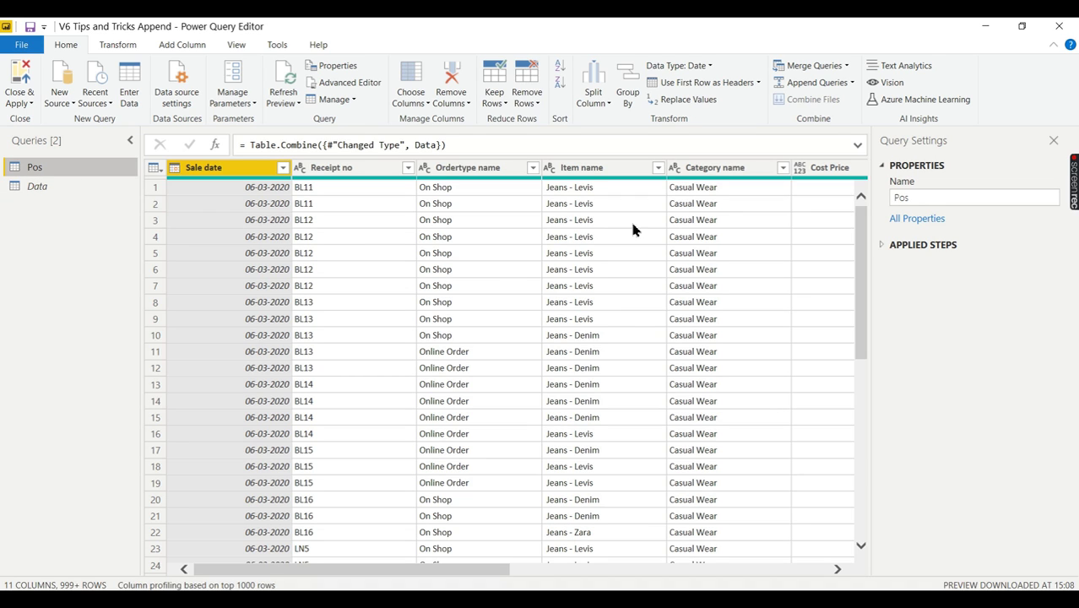
pyautogui.click(98, 185)
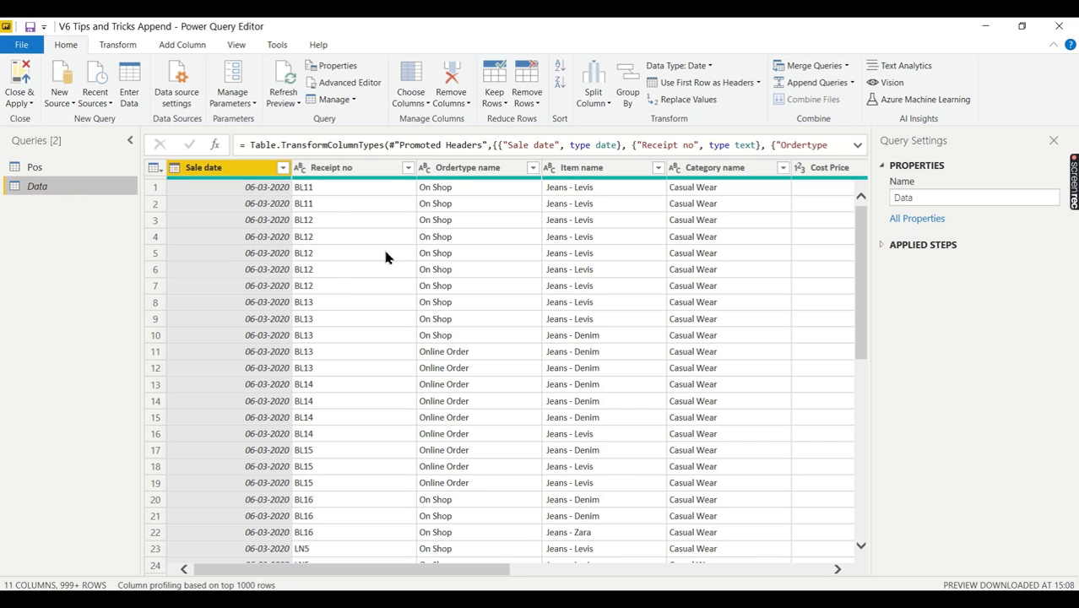
pyautogui.click(63, 169)
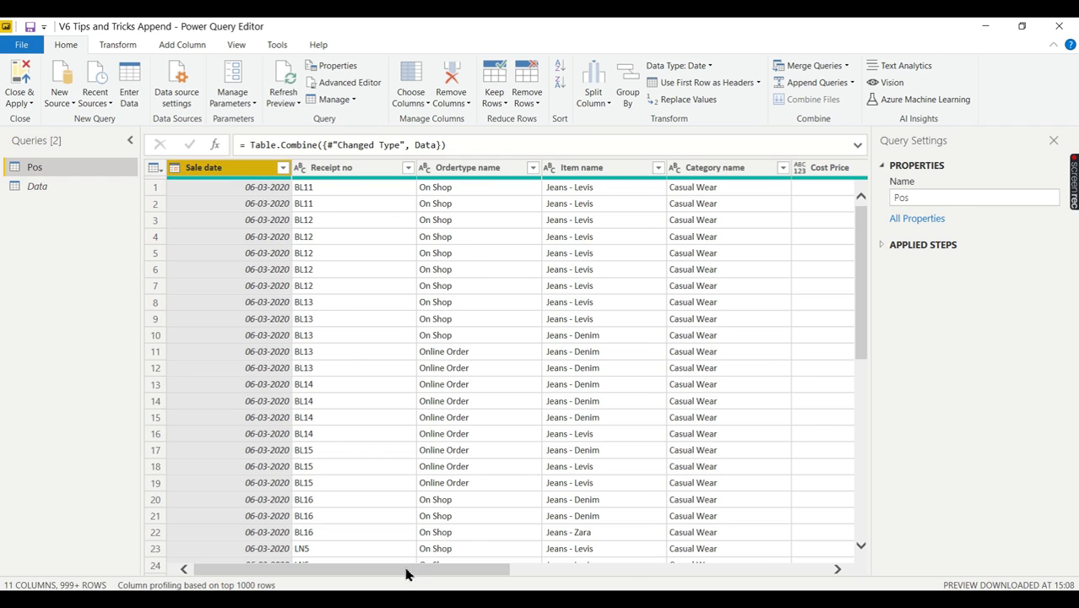
# Select every column of the appended Pos query and remove duplicate rows.
pyautogui.hscroll(3, 356, 464)
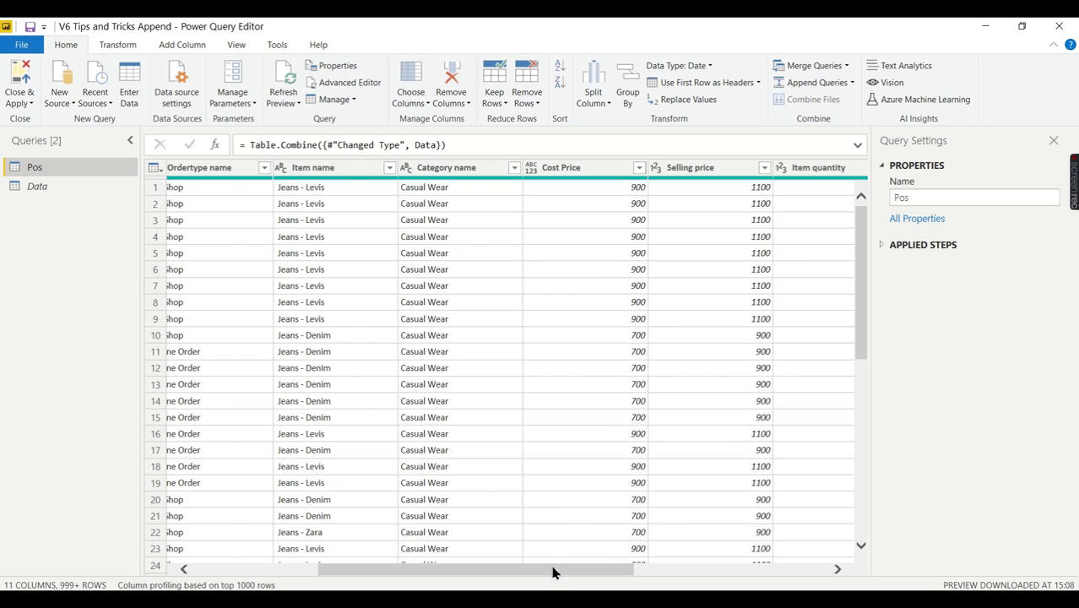
pyautogui.moveTo(553, 570); pyautogui.dragTo(801, 573)
pyautogui.click(781, 169)
pyautogui.hotkey('ctrl', 'a')
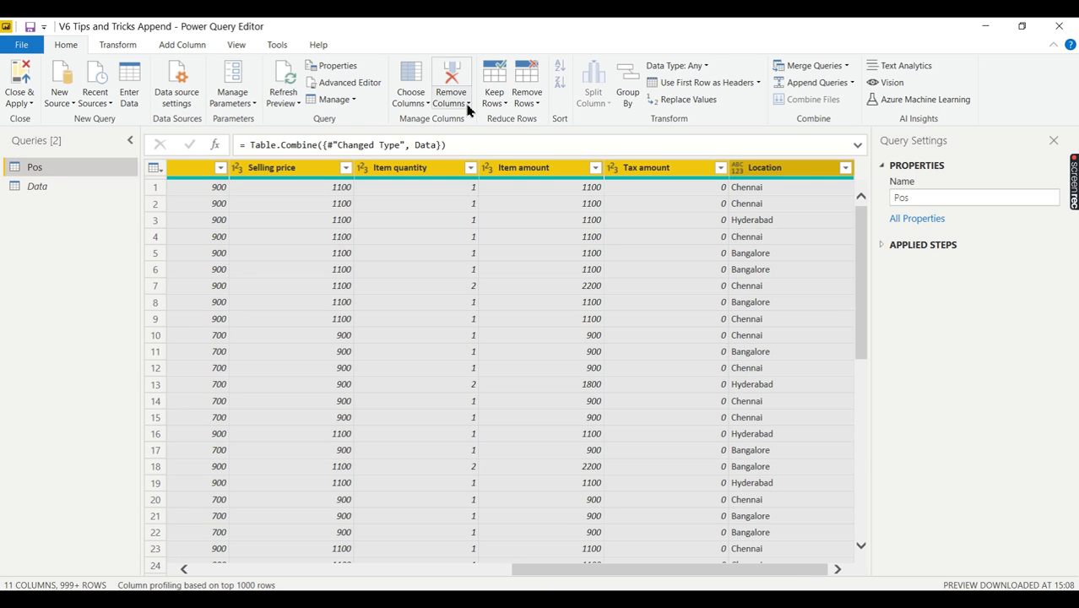
pyautogui.click(127, 49)
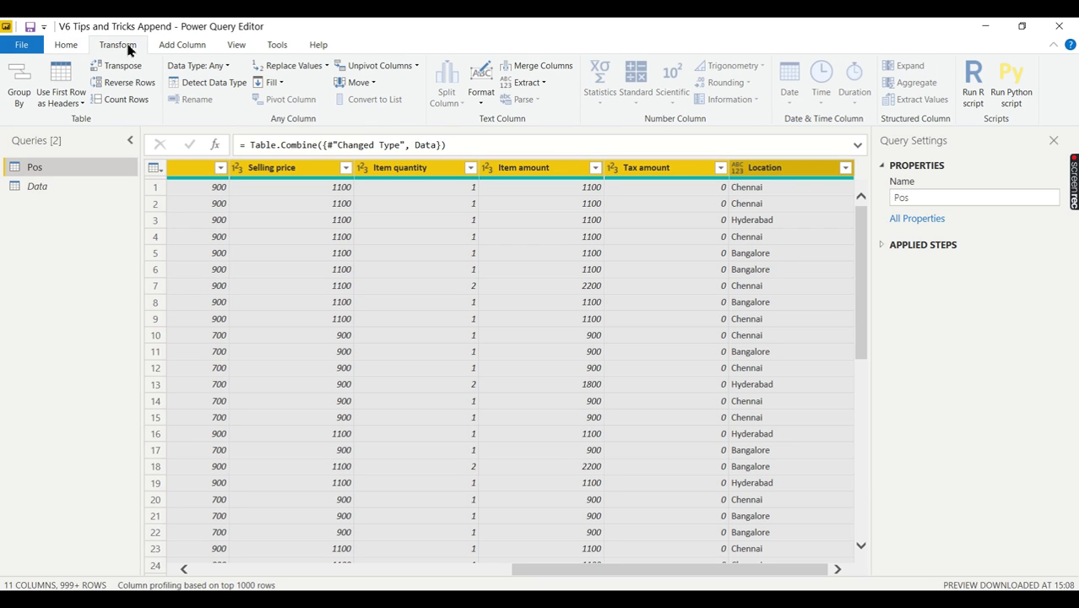
pyautogui.click(71, 45)
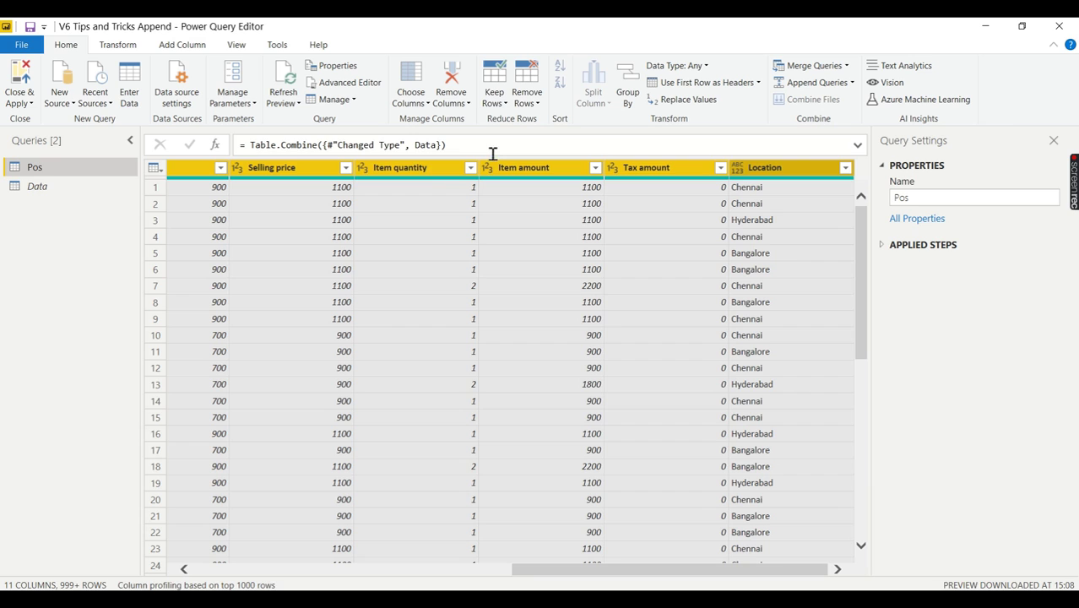
pyautogui.rightClick(439, 173)
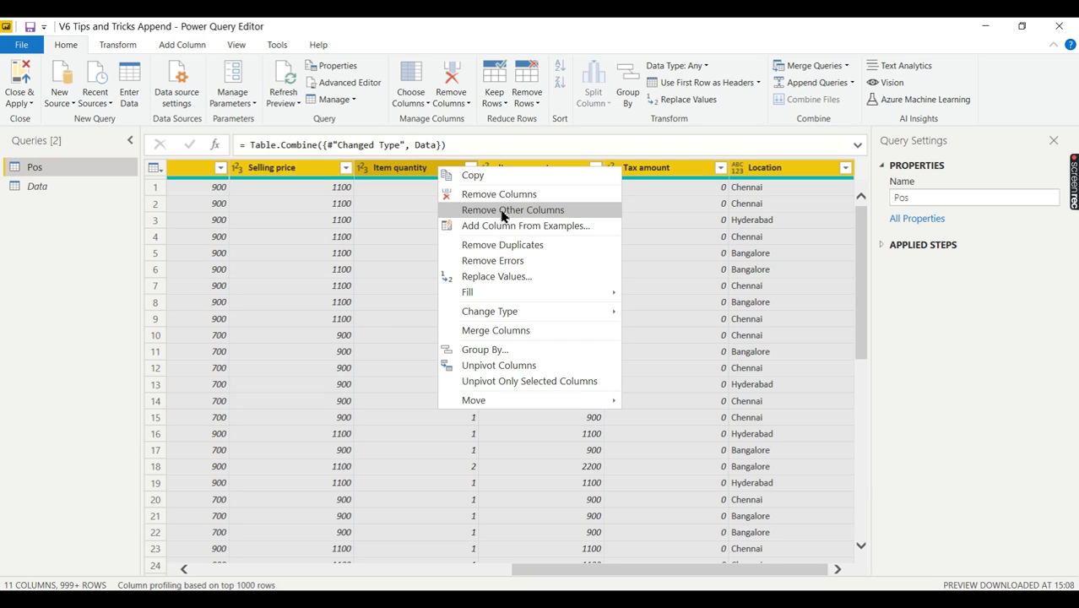
pyautogui.press('Escape')
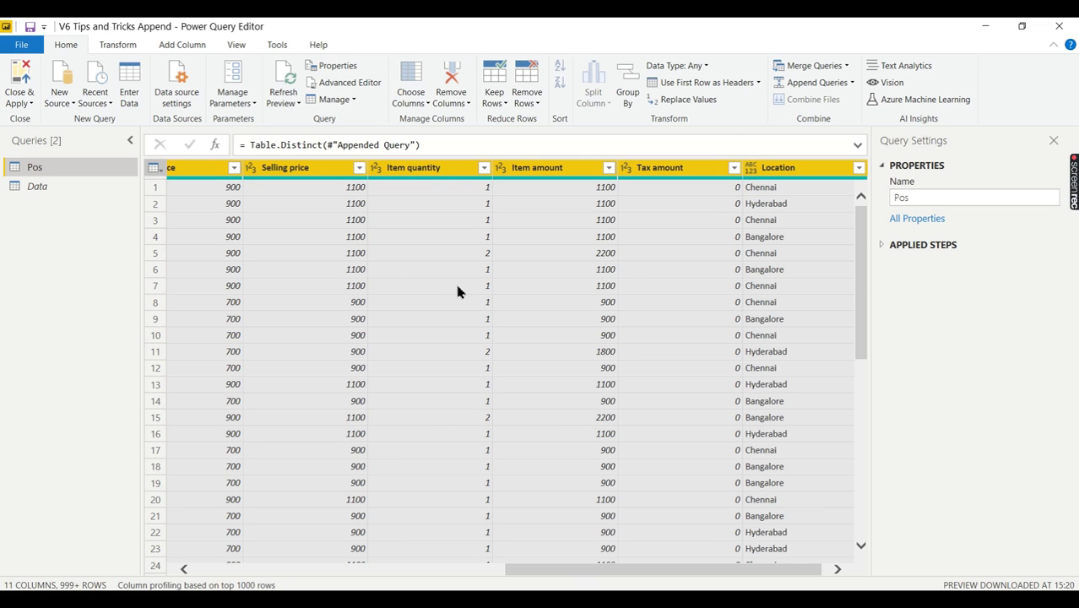
# Scroll the Pos preview back left and apply the de-duplicated Pos query to the report.
pyautogui.moveTo(1073, 170)
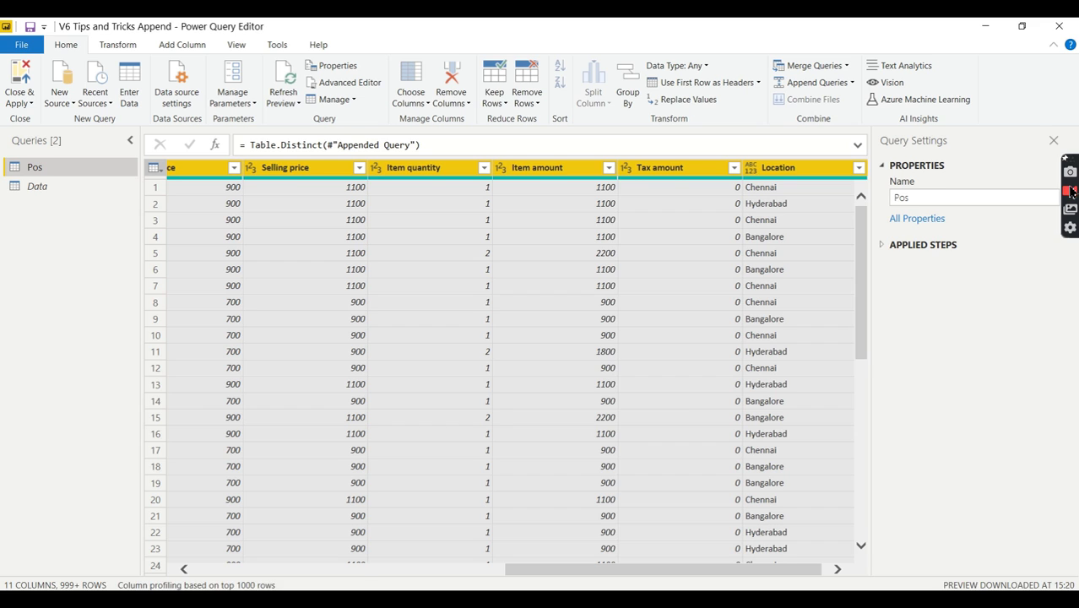
pyautogui.click(1071, 193)
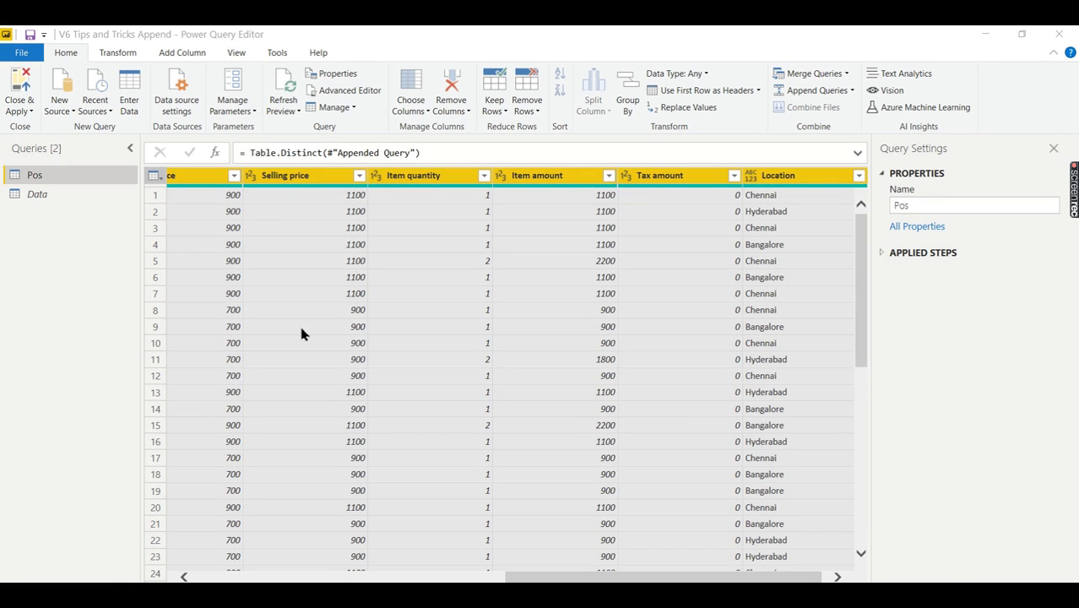
pyautogui.moveTo(573, 579); pyautogui.dragTo(170, 549)
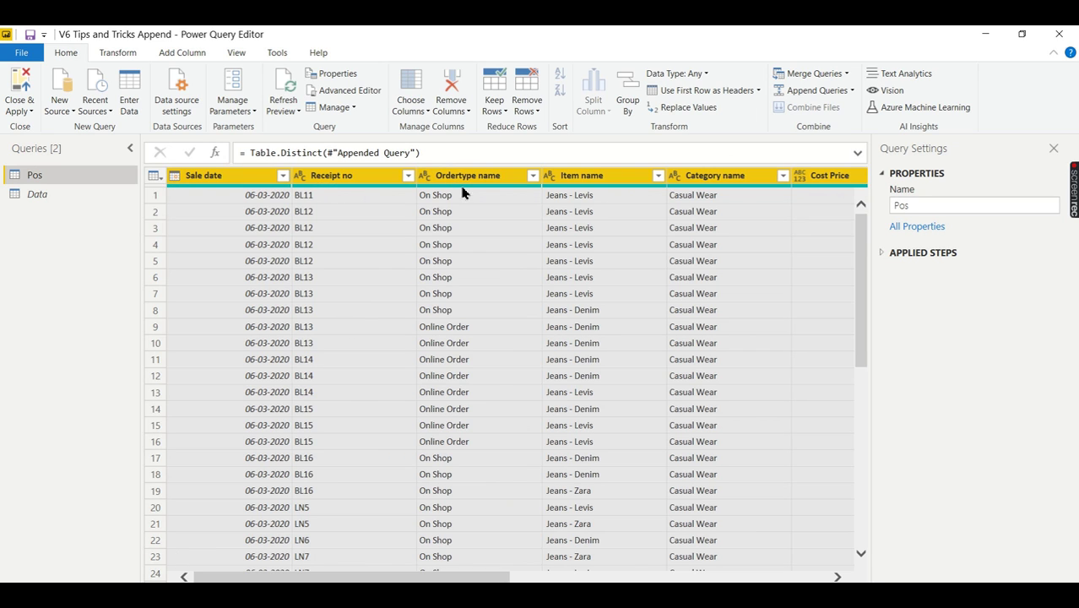